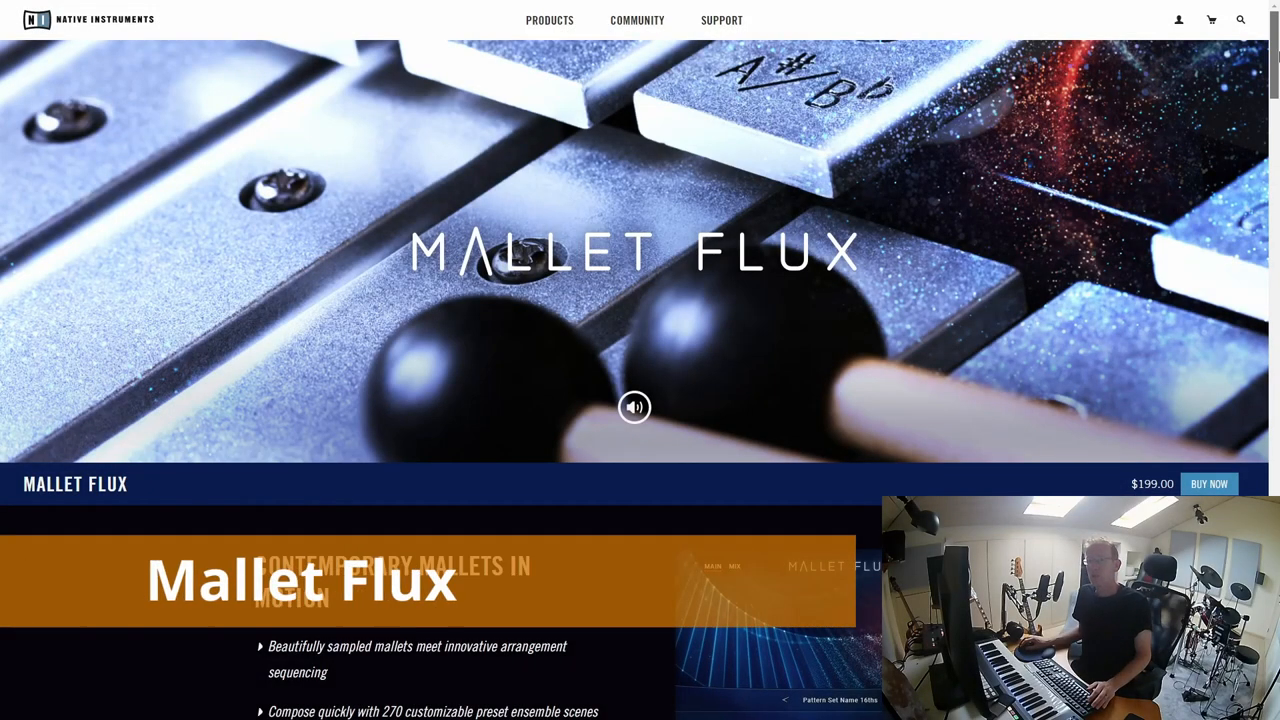
drag(1277, 62, 1273, 186)
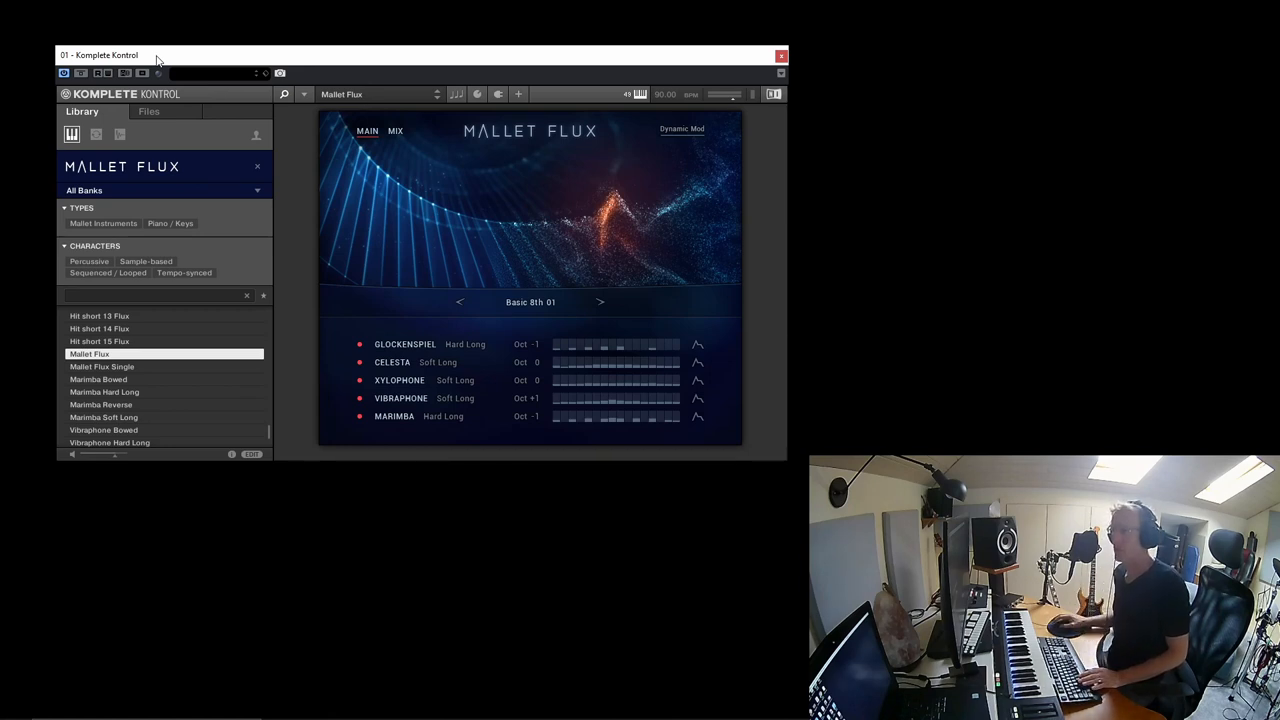
Filter the Mallet Flux preset list to Single bank presets only.
click(259, 193)
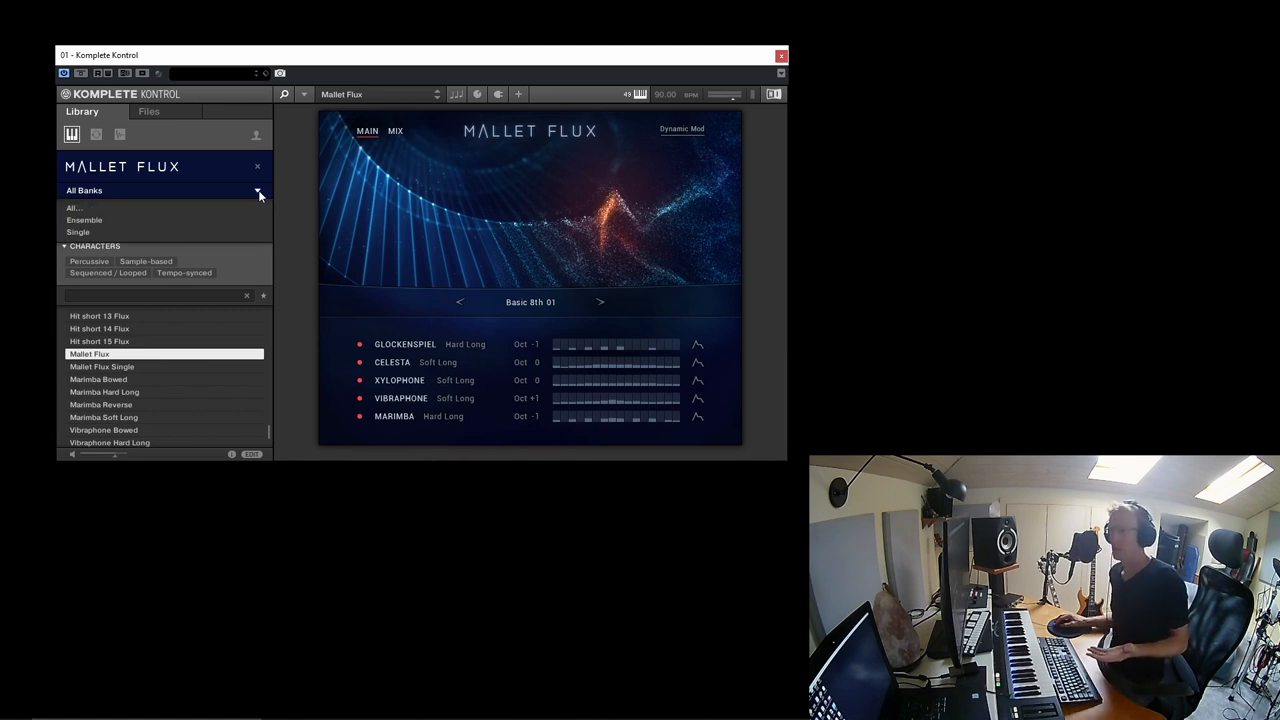
click(88, 233)
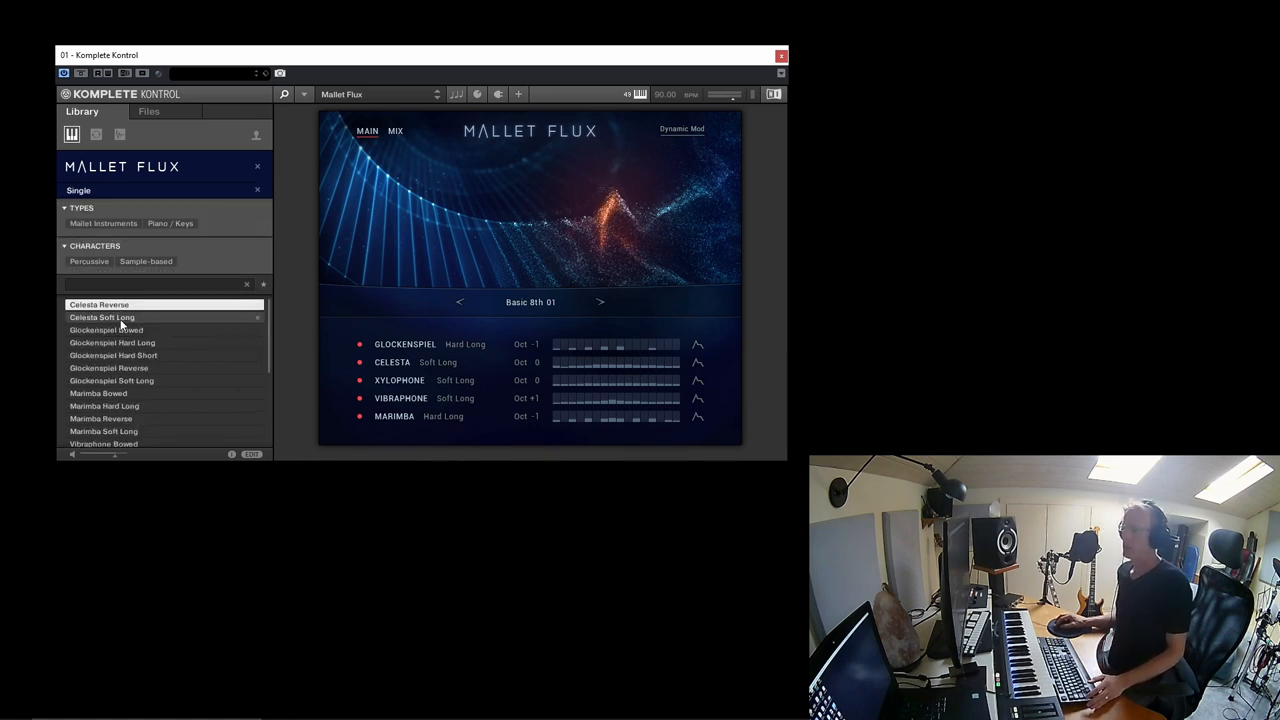
scroll(121, 325, down, 3)
scroll(121, 325, down, 2)
scroll(121, 325, down, 3)
scroll(121, 325, down, 2)
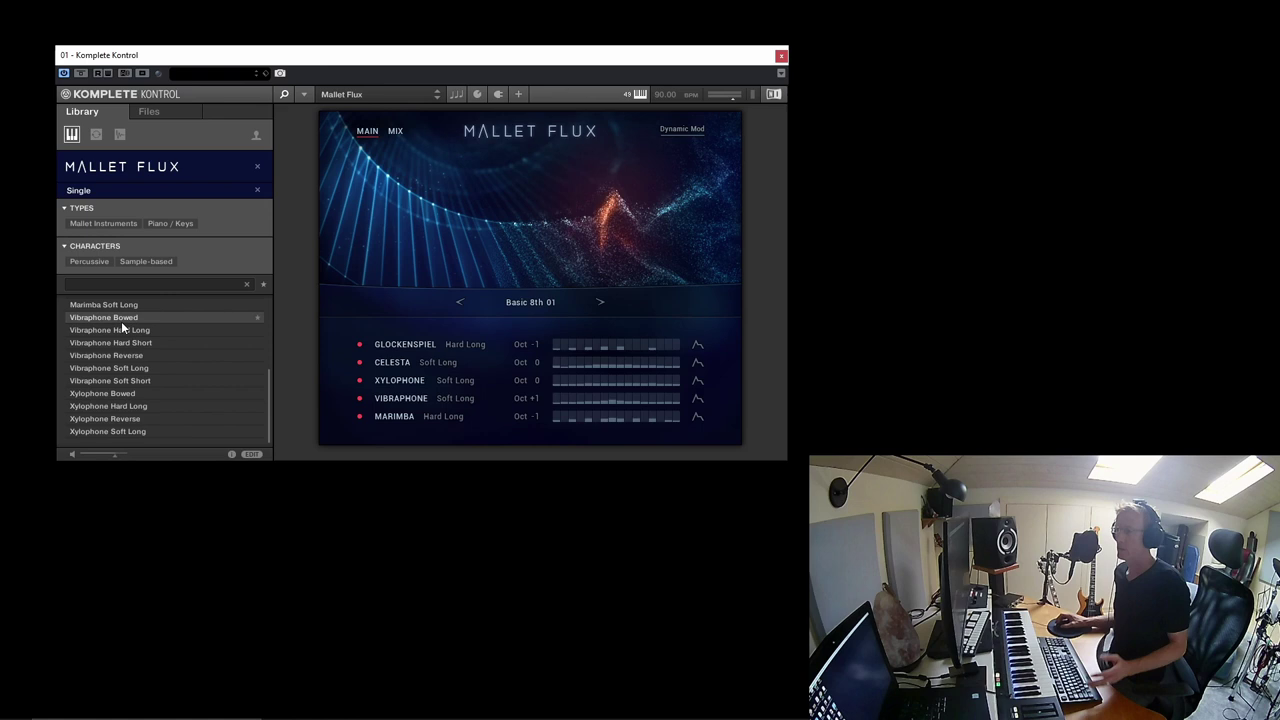
Load Xylophone Hard Long and switch its slot's instrument to Glockenspiel.
double_click(124, 404)
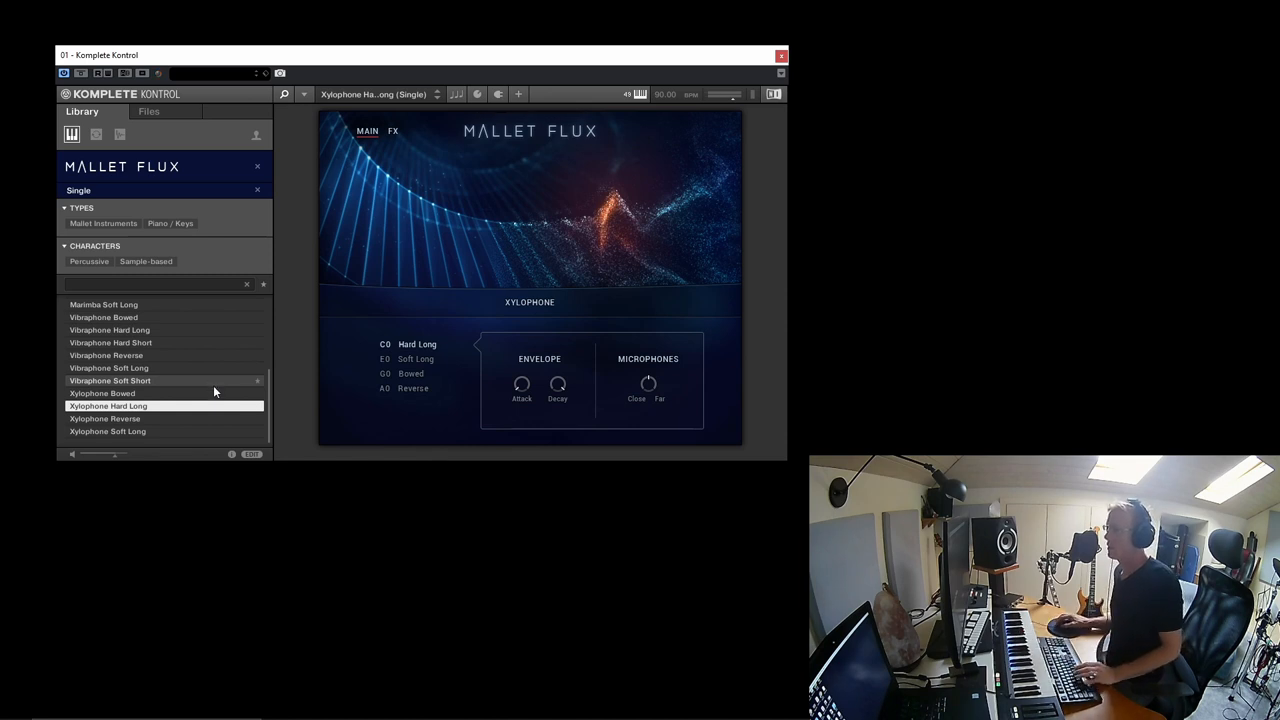
click(530, 302)
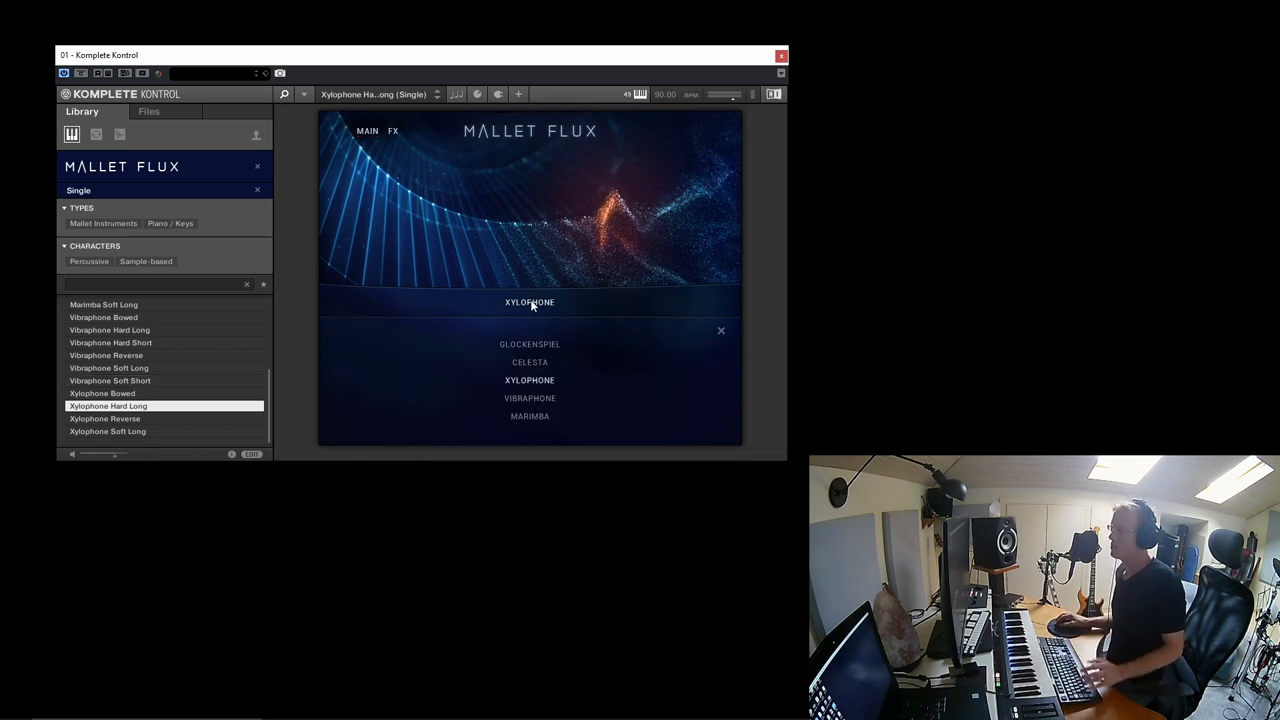
click(521, 344)
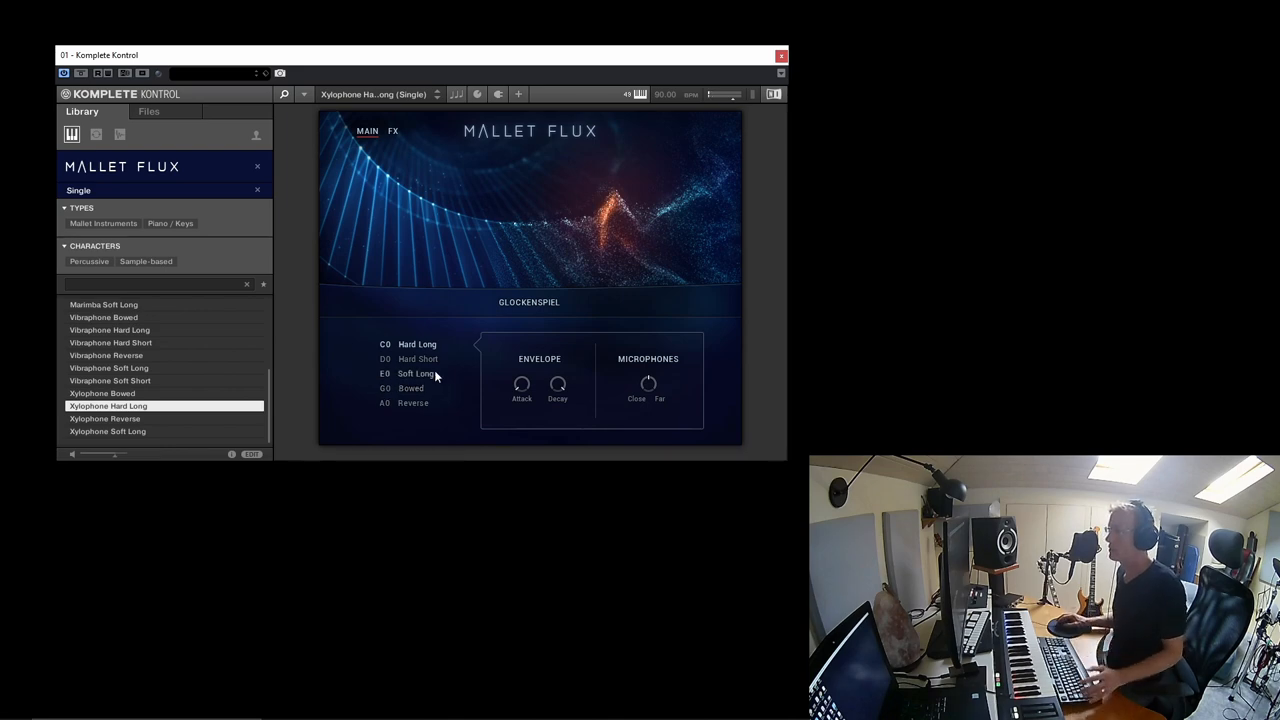
Switch the slot's instrument to Celesta and dismiss the instrument list.
click(530, 304)
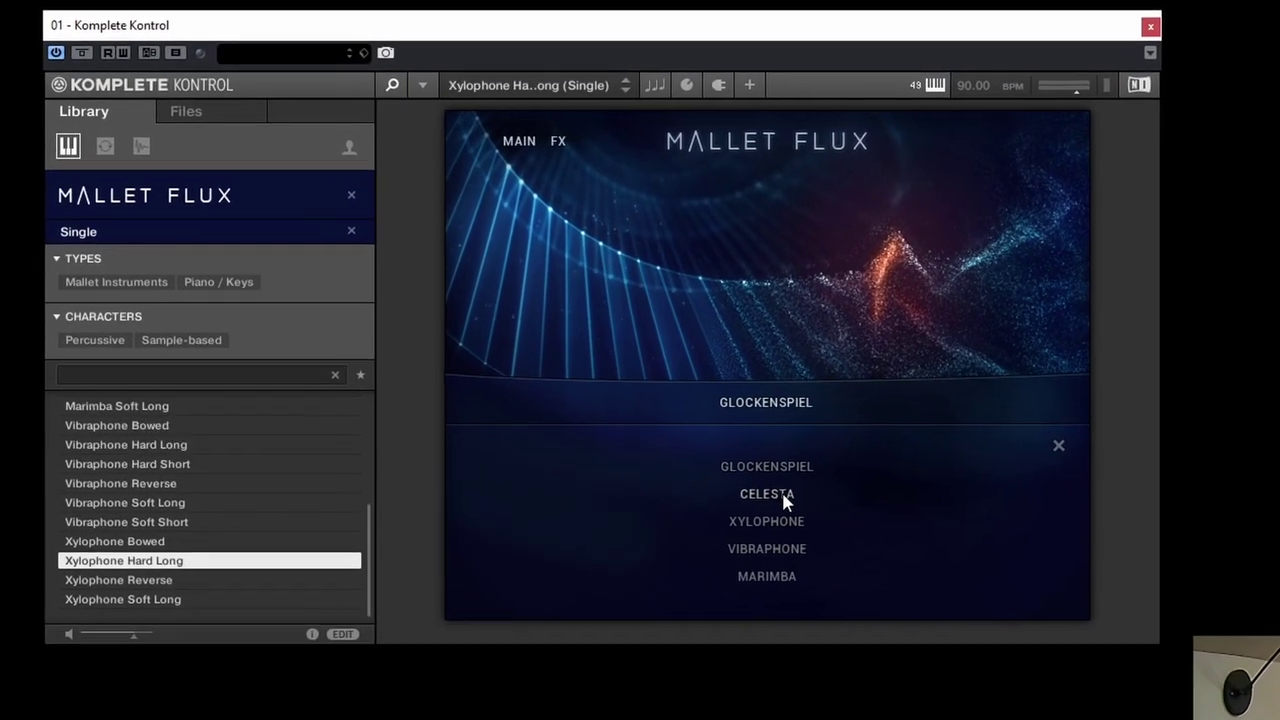
click(552, 373)
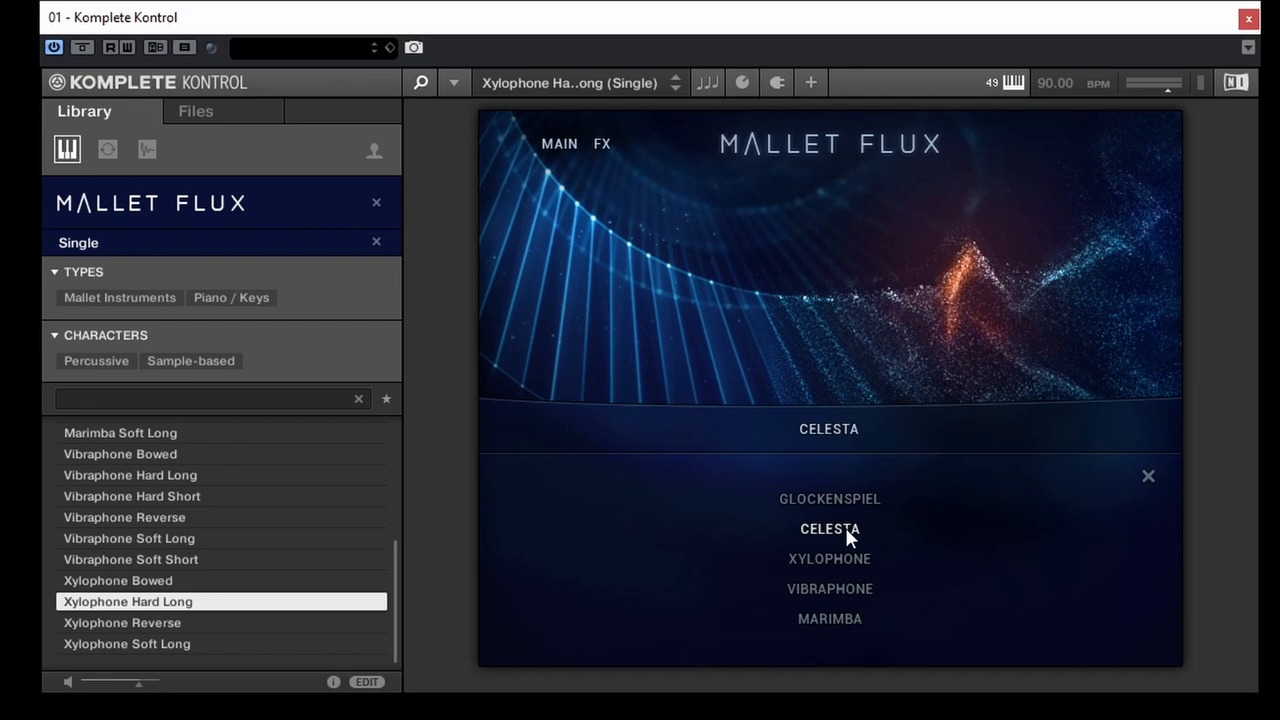
click(1149, 477)
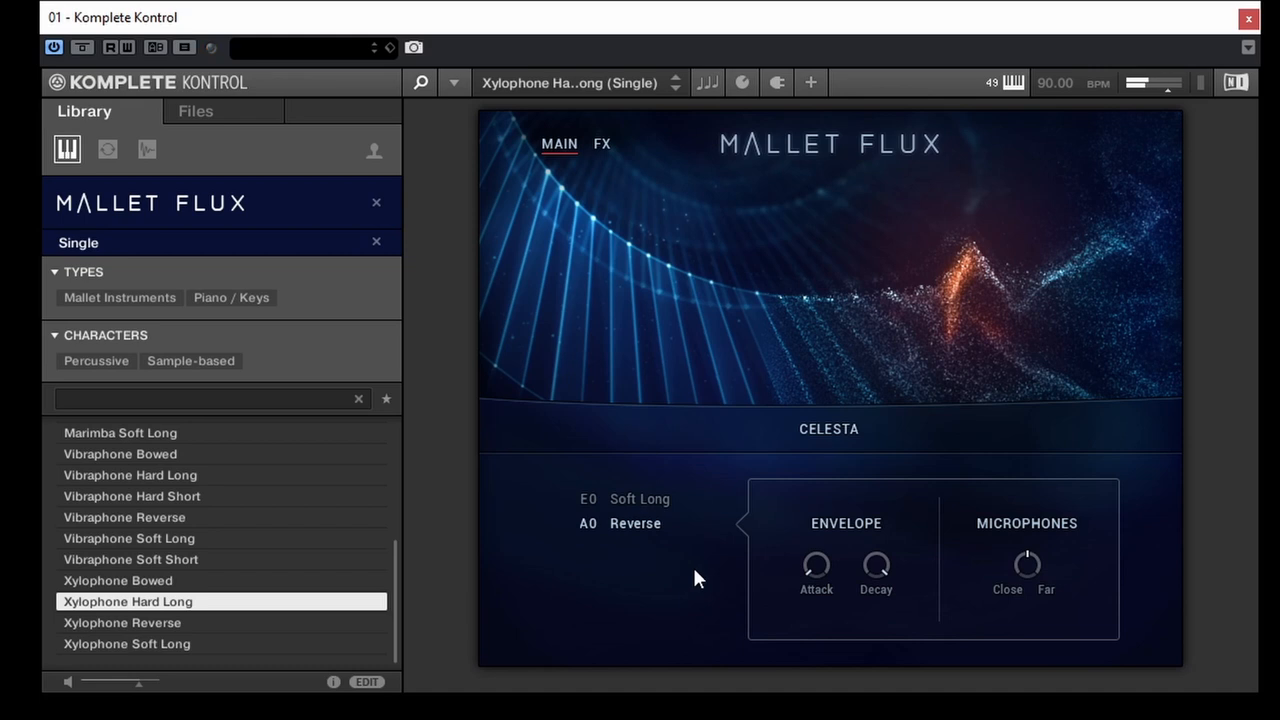
Switch the slot back to Xylophone with its Hard Long, Soft Long, Bowed and Reverse articulations.
click(834, 432)
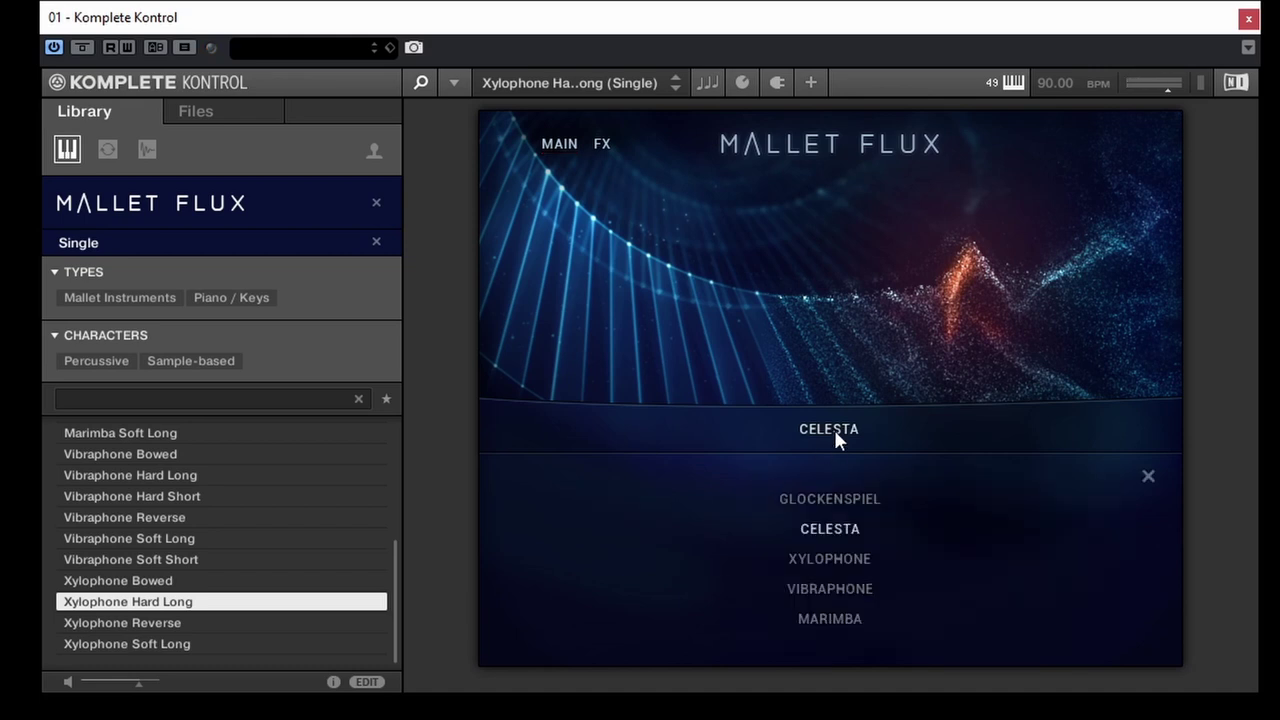
click(835, 562)
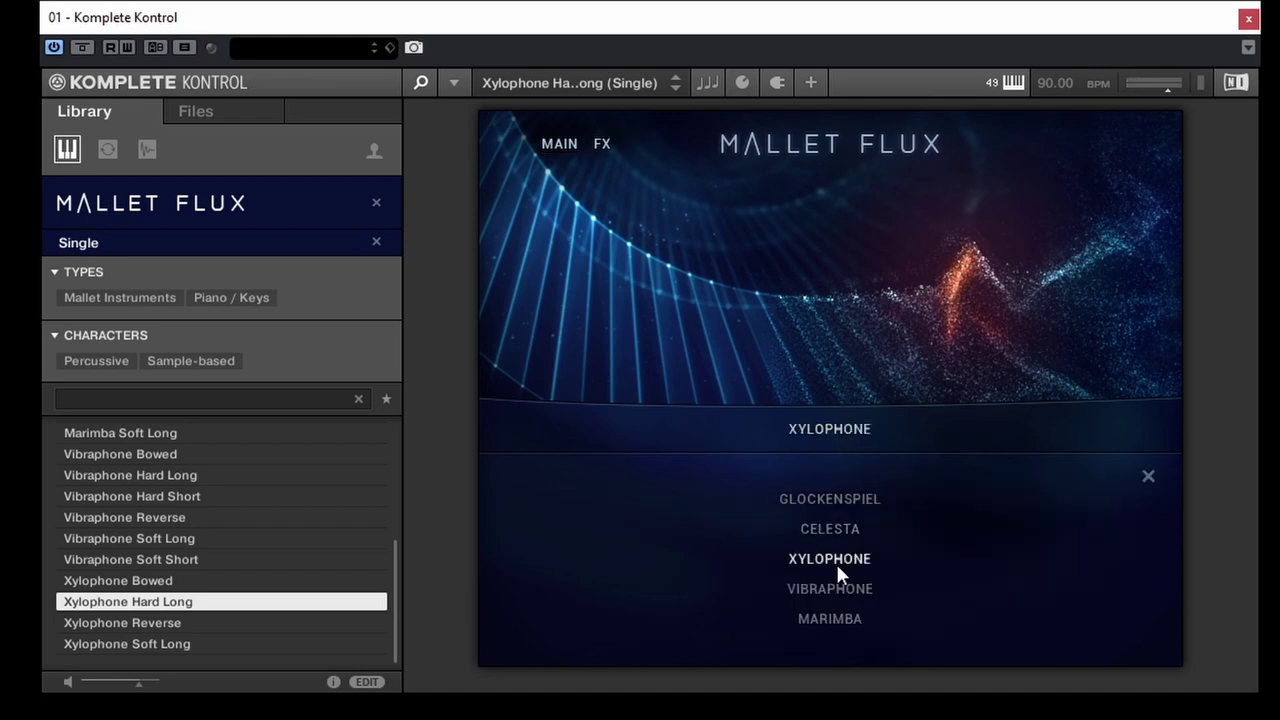
click(1147, 478)
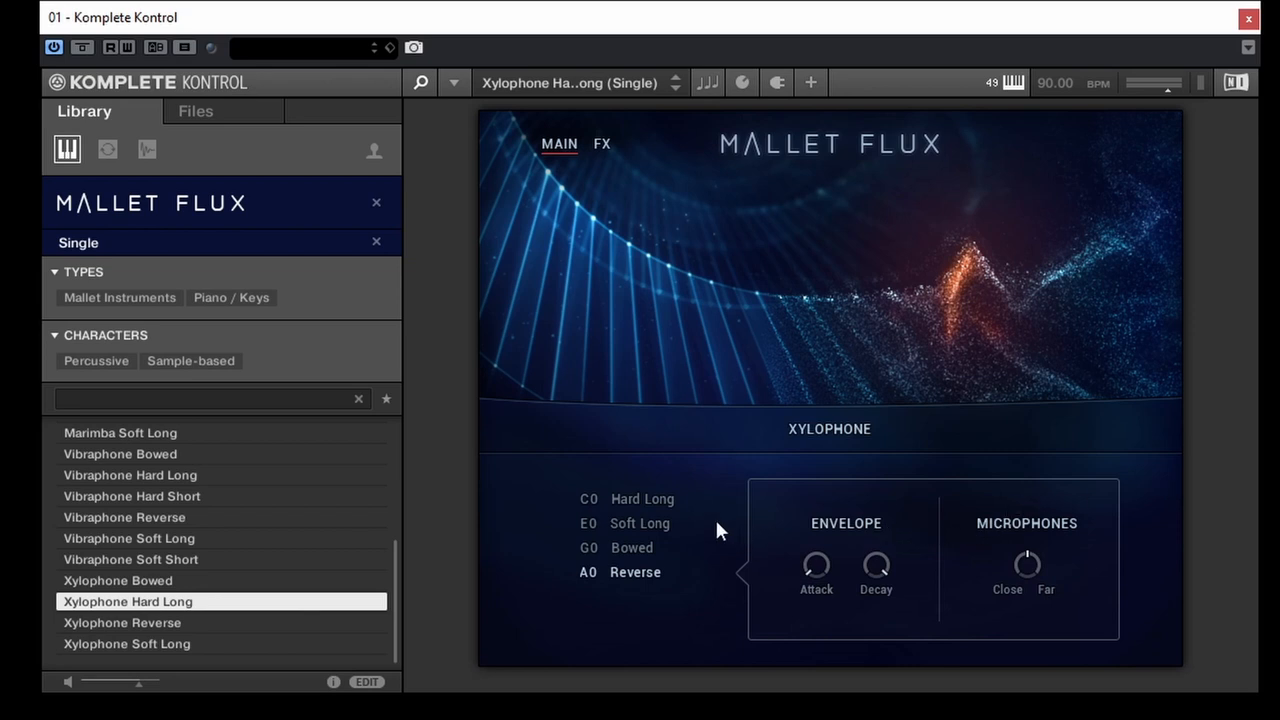
Make C0 Hard Long the active articulation and lengthen its decay.
click(647, 501)
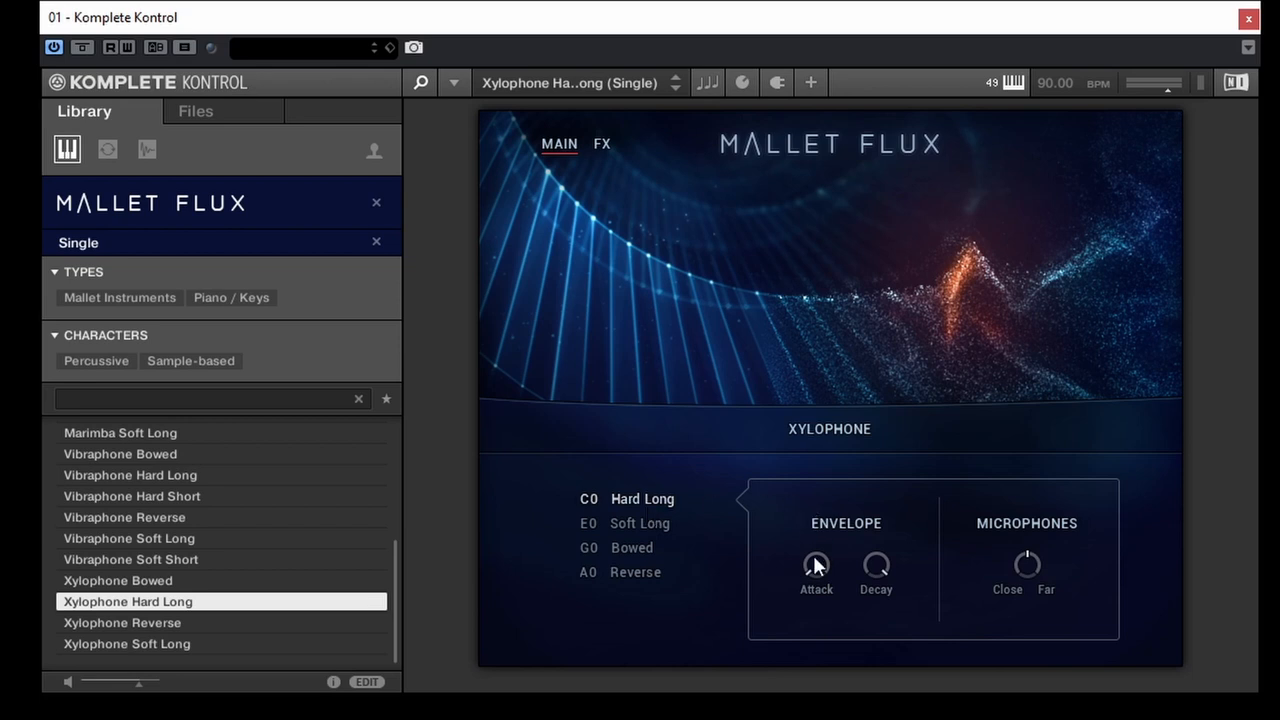
click(873, 572)
Switch the slot's instrument to Marimba.
click(823, 430)
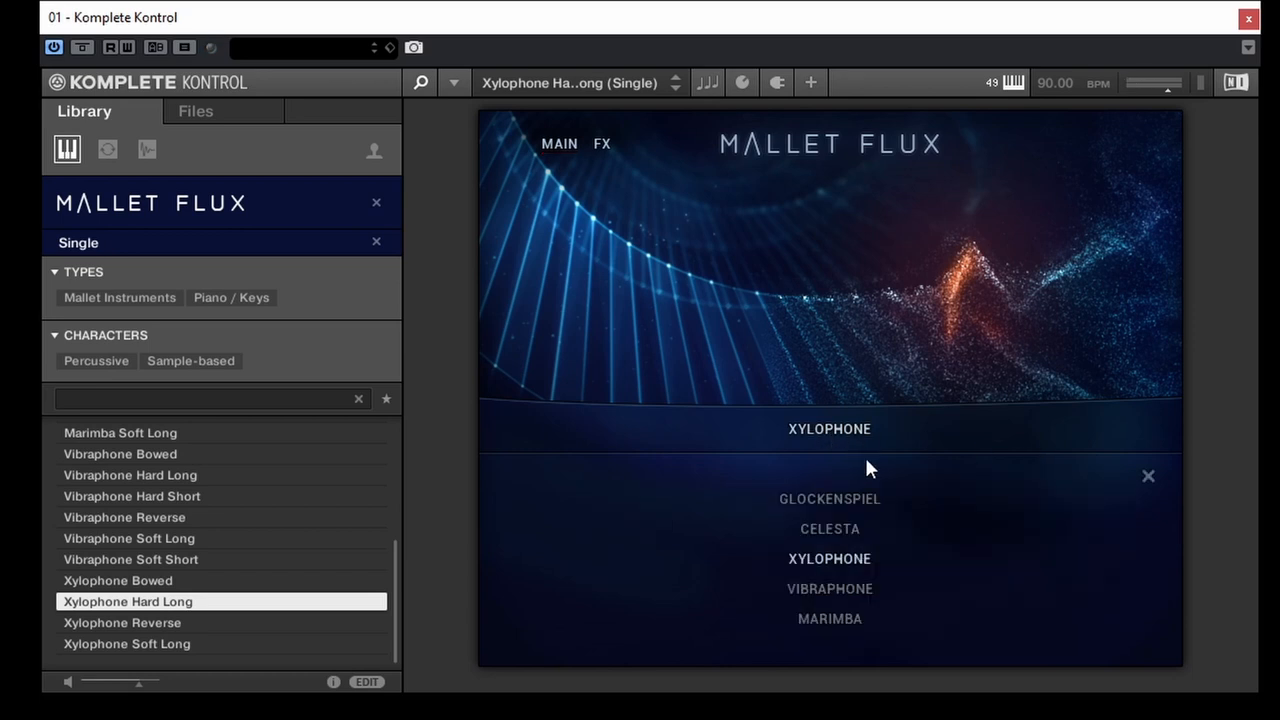
click(830, 618)
click(1147, 477)
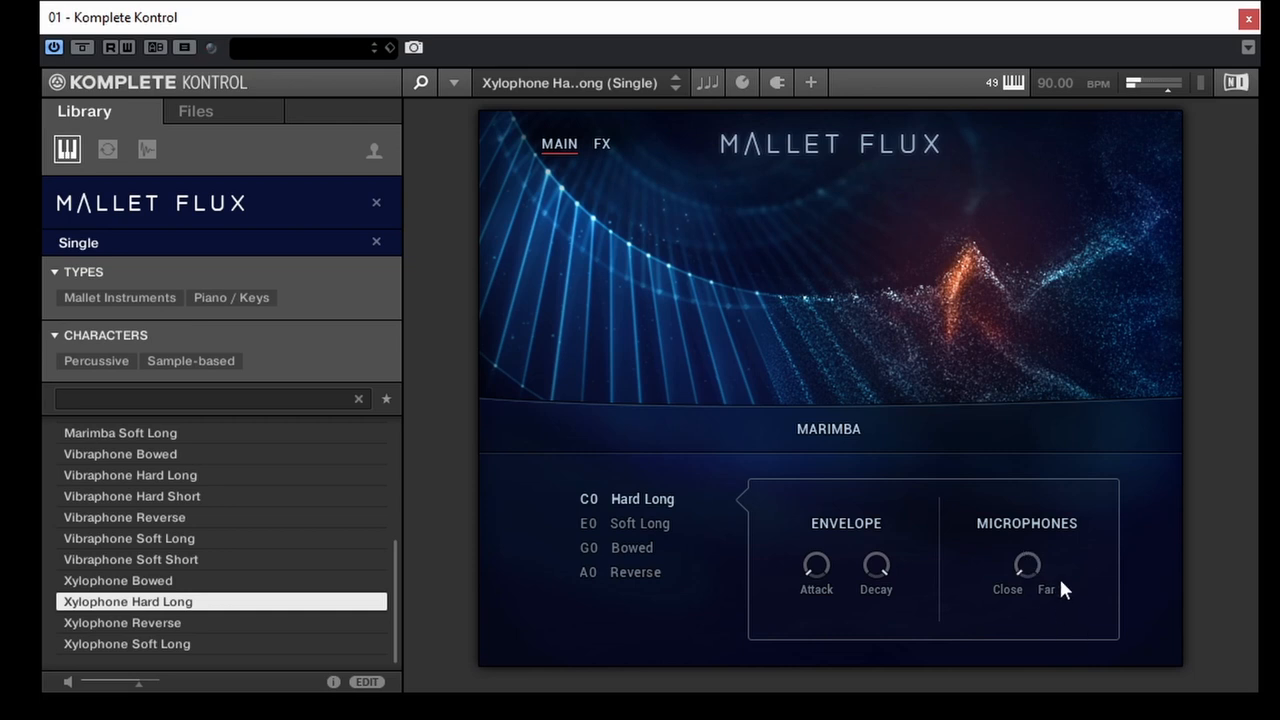
On the FX page, sync Replika Delay to tempo with a 1/4-note time.
click(603, 145)
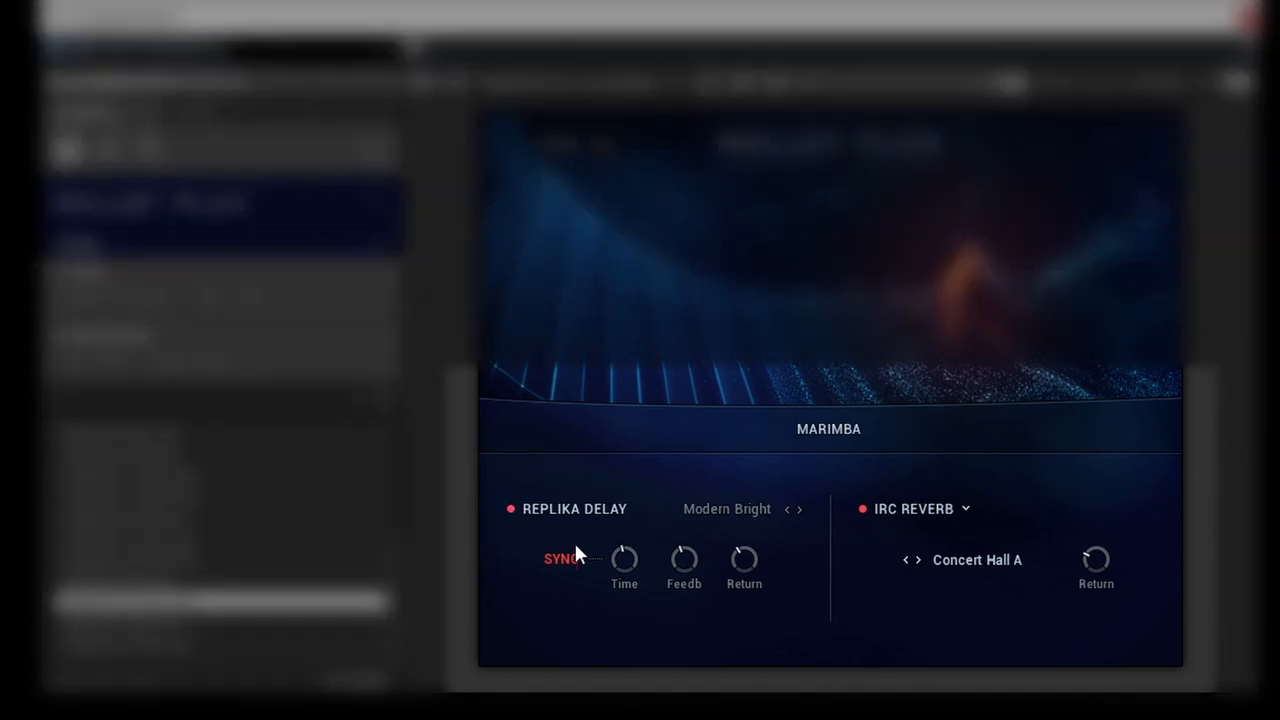
click(571, 558)
click(571, 558)
drag(622, 557, 624, 551)
Adjust the delay return level and lower its feedback.
drag(742, 562, 746, 543)
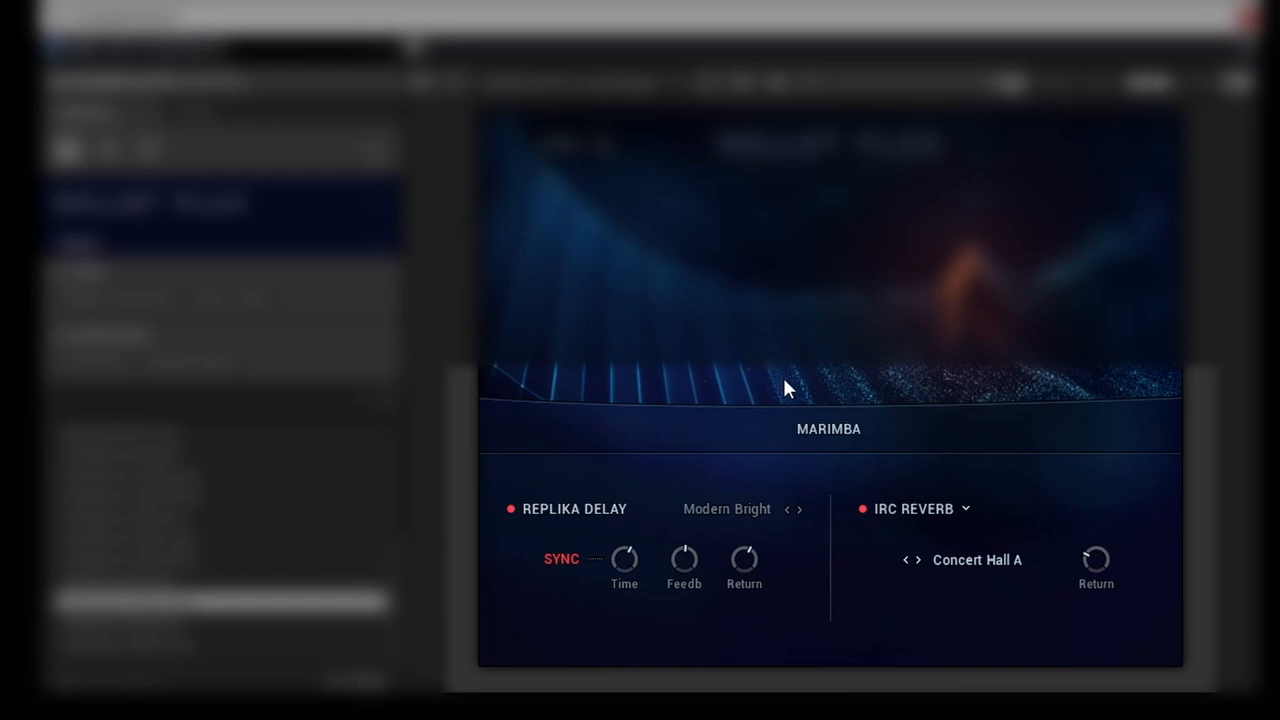
drag(697, 589, 800, 577)
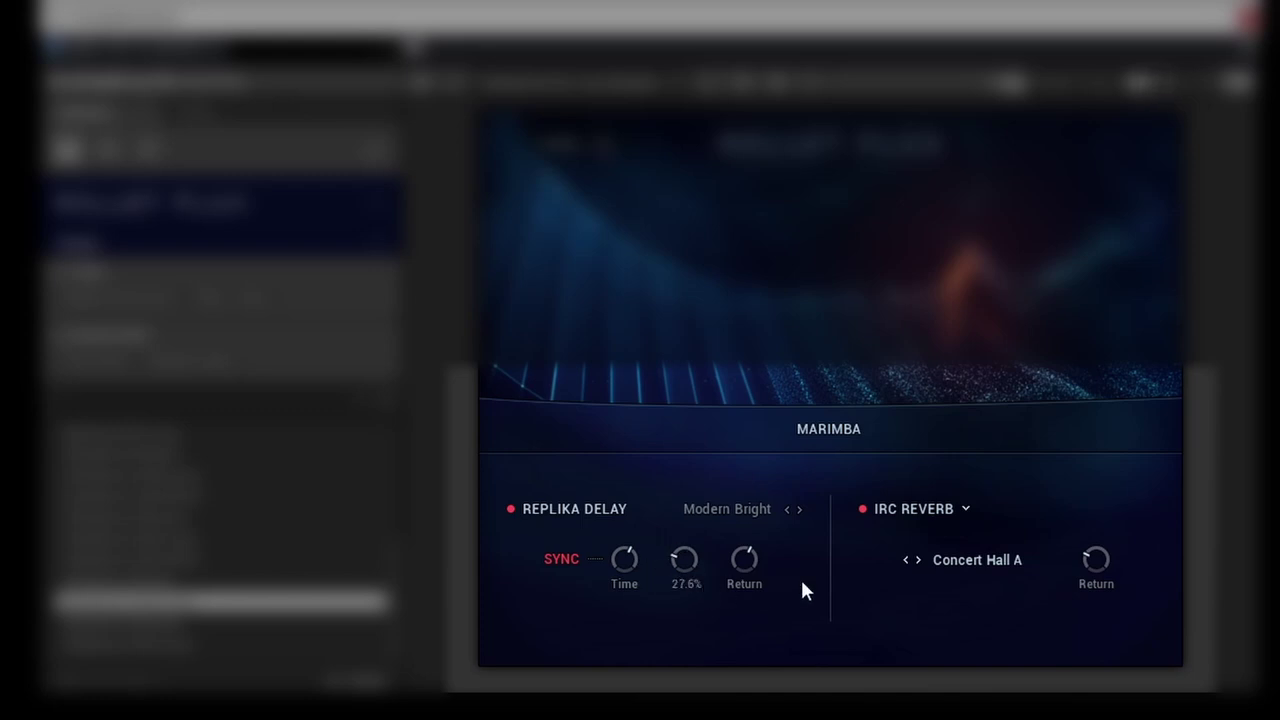
Switch IRC Reverb to Room Reverb (Room Large A) and return to the main view.
click(966, 512)
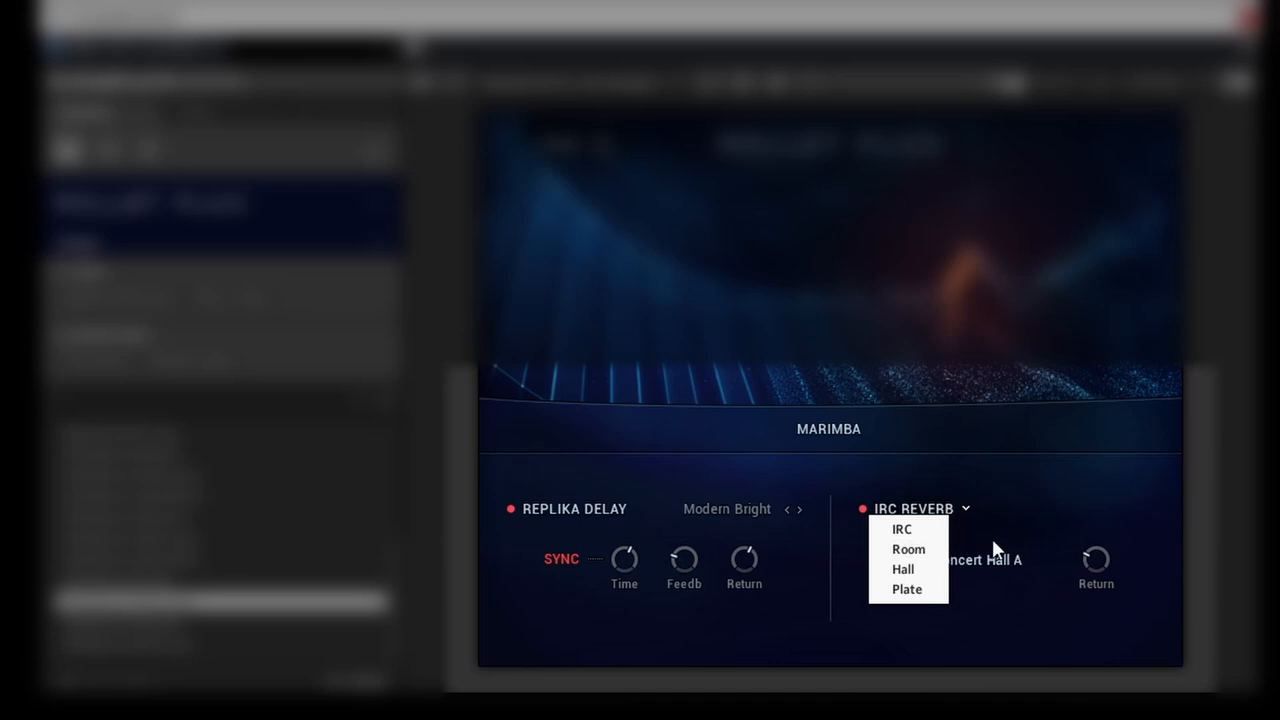
click(932, 551)
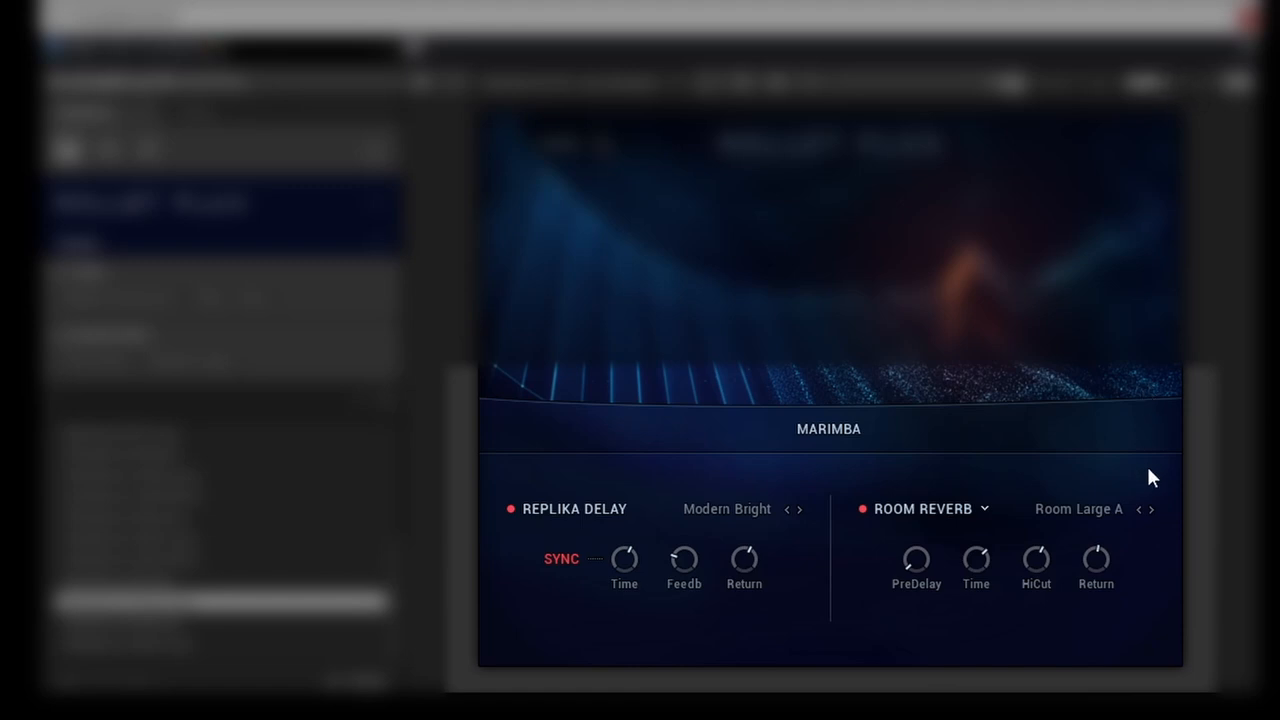
click(557, 146)
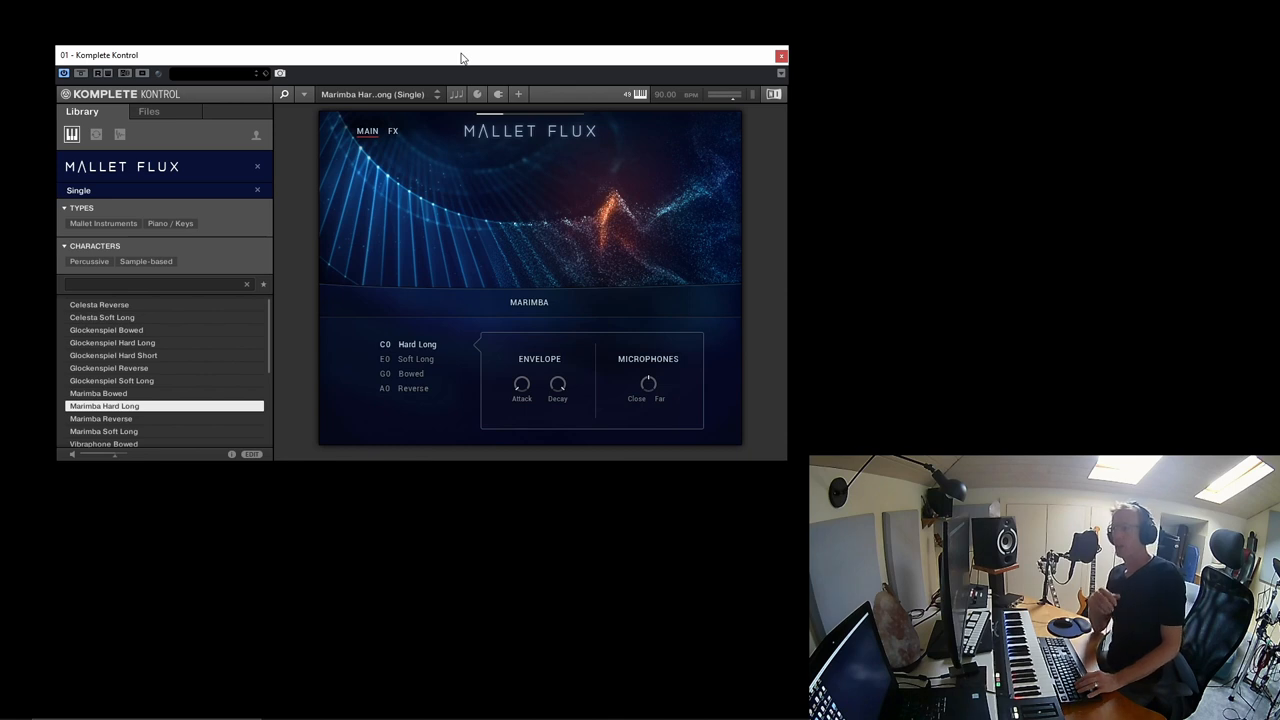
Filter to Ensemble presets and load Arp 5-8 8th 01 Flux Morph.
click(259, 190)
click(257, 190)
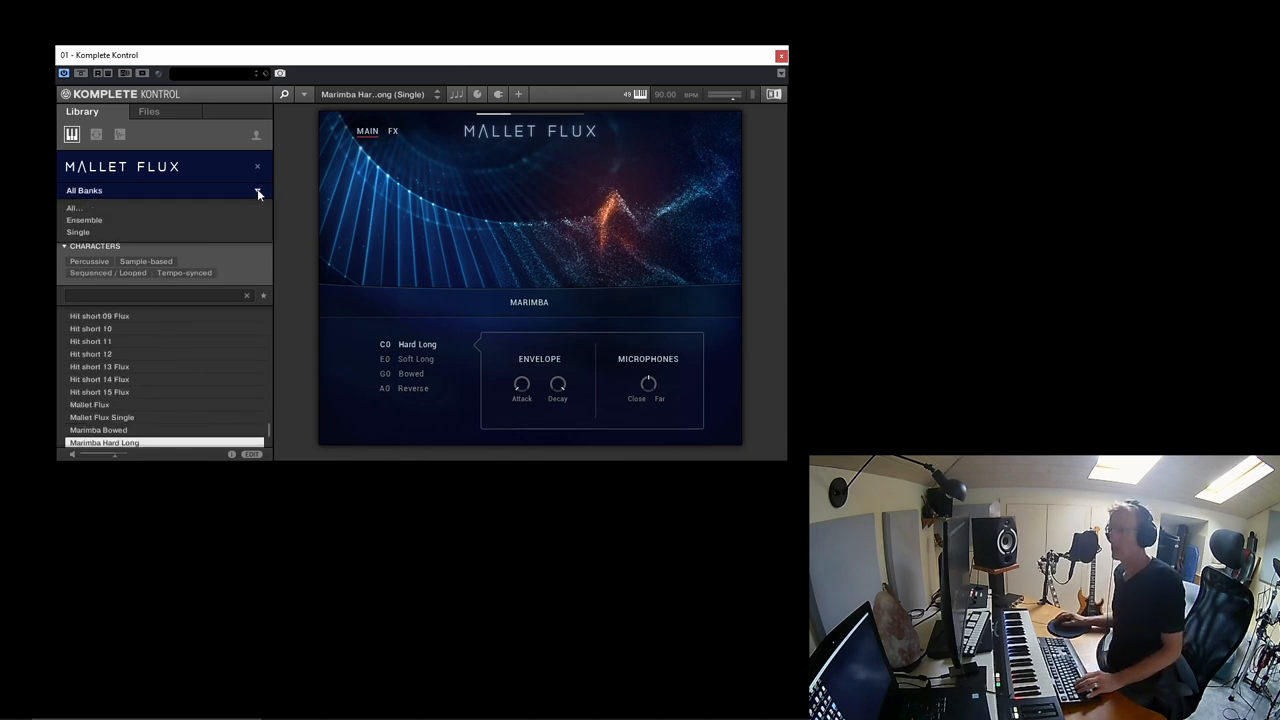
click(80, 220)
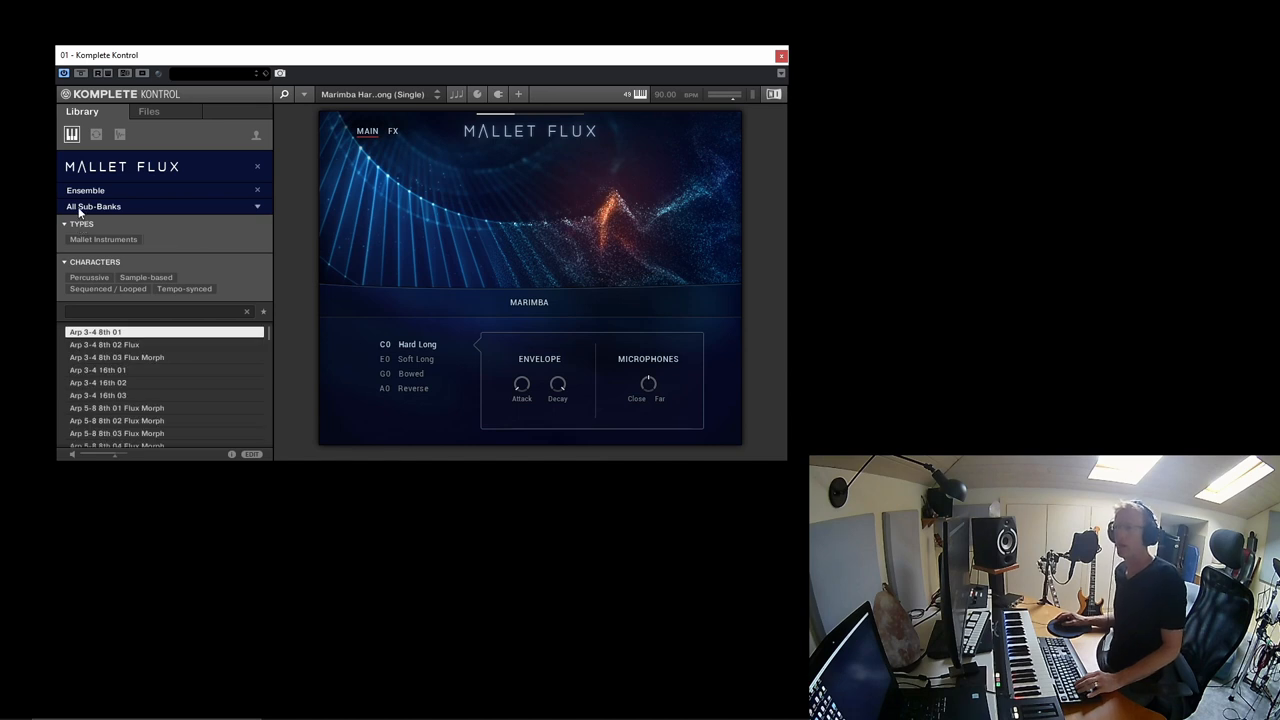
click(243, 208)
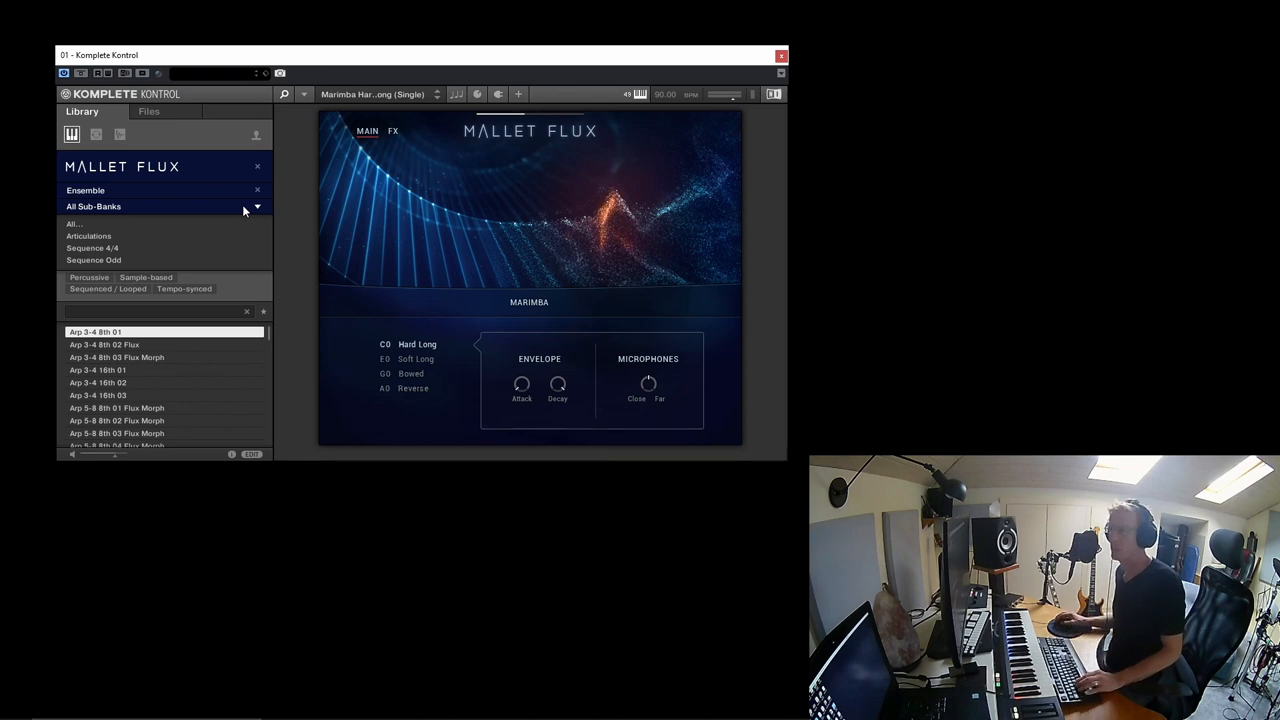
click(140, 408)
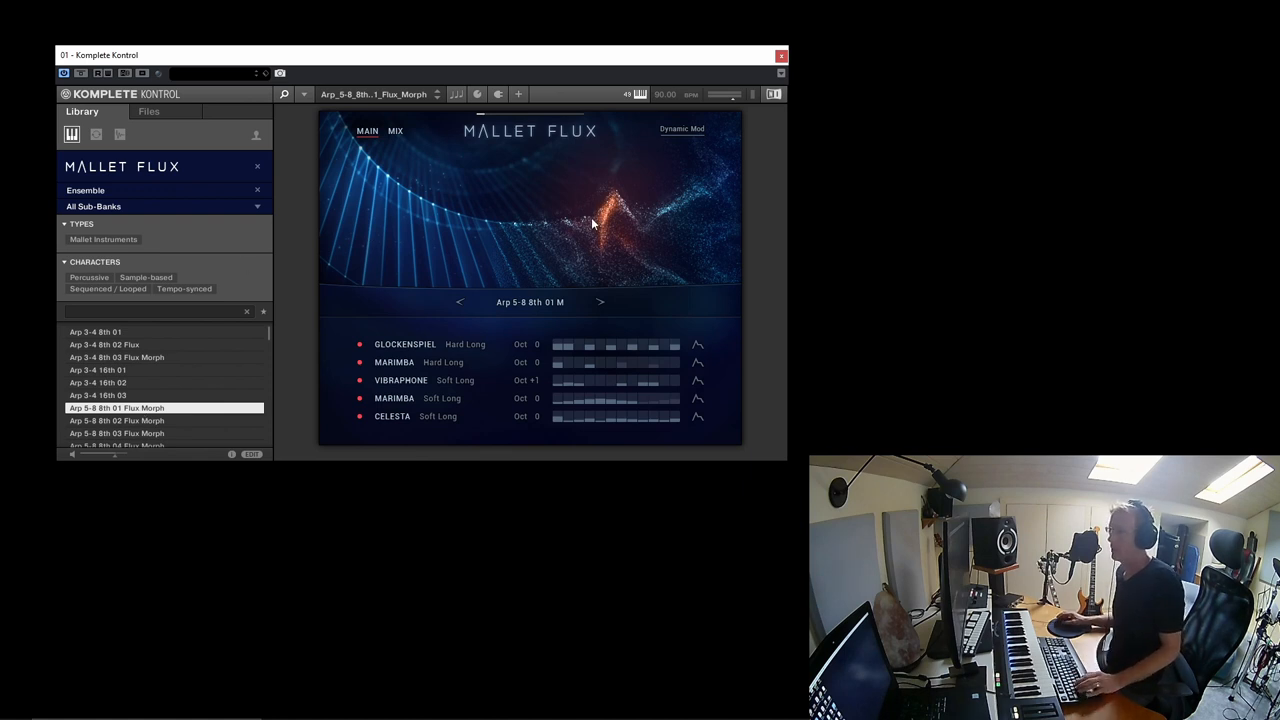
click(397, 131)
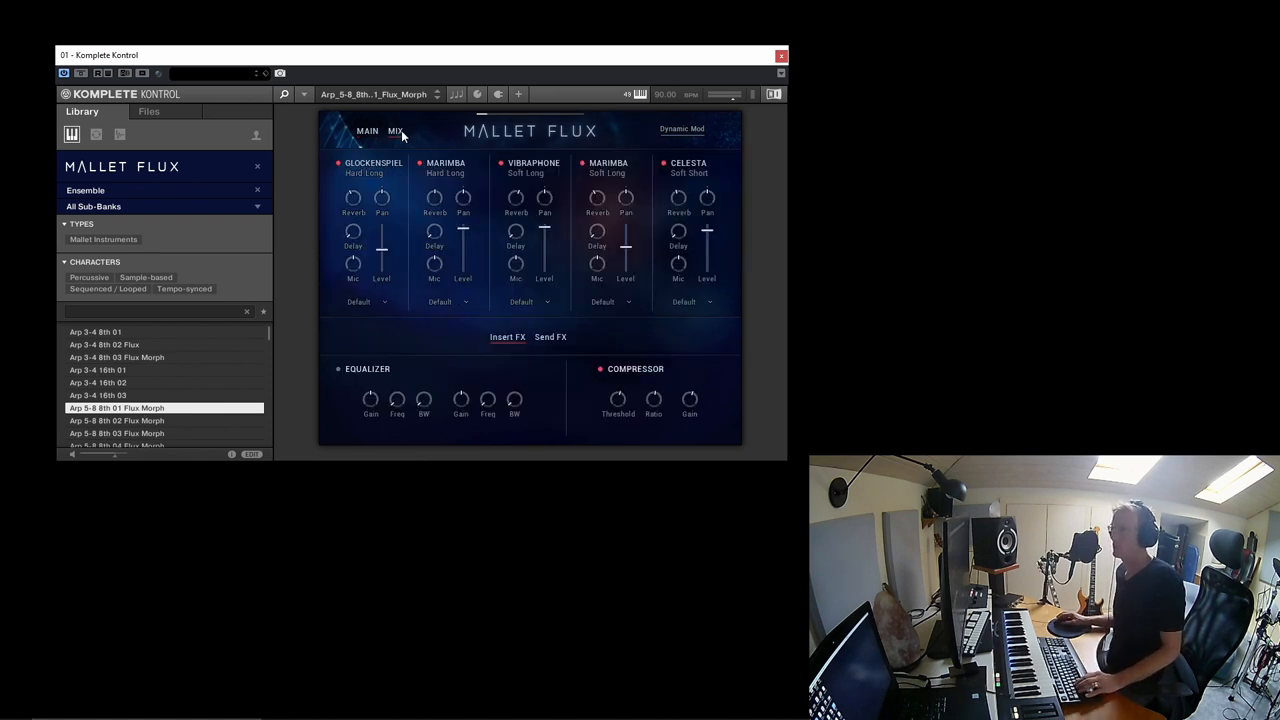
click(368, 131)
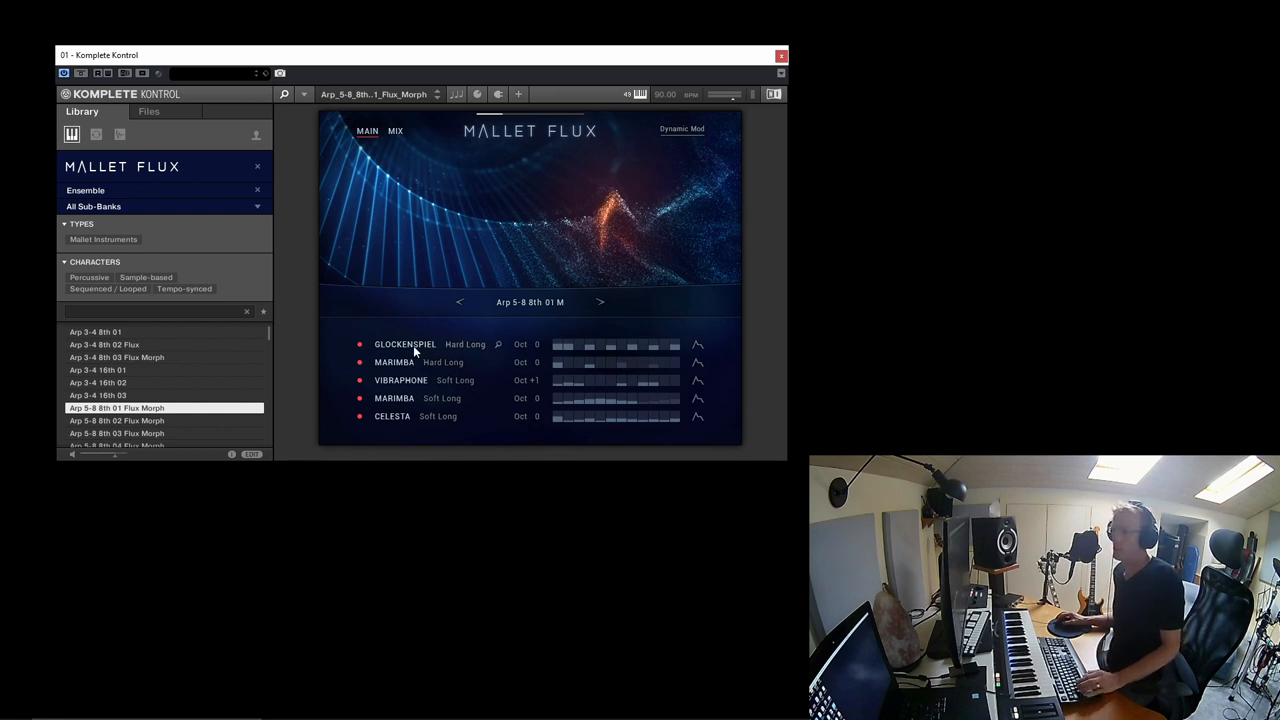
Toggle the Glockenspiel and Celesta layers off and on, then show the Glockenspiel slot's instrument choices.
click(359, 345)
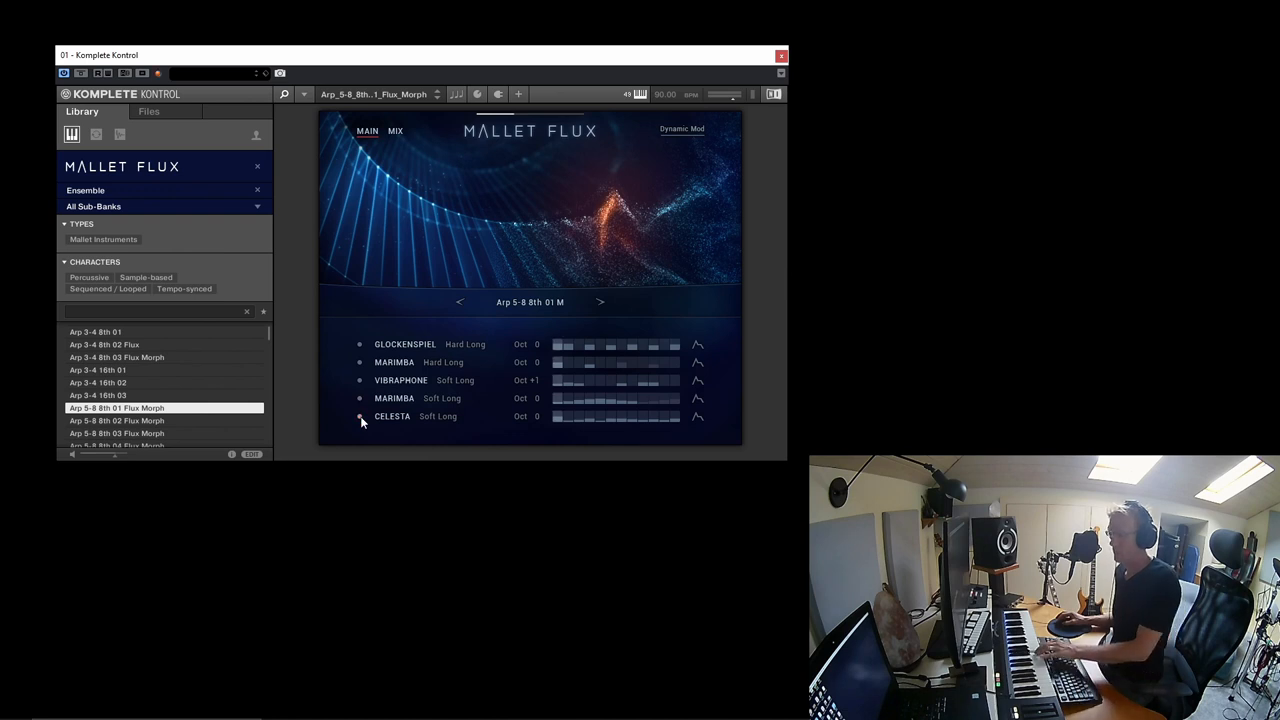
click(359, 344)
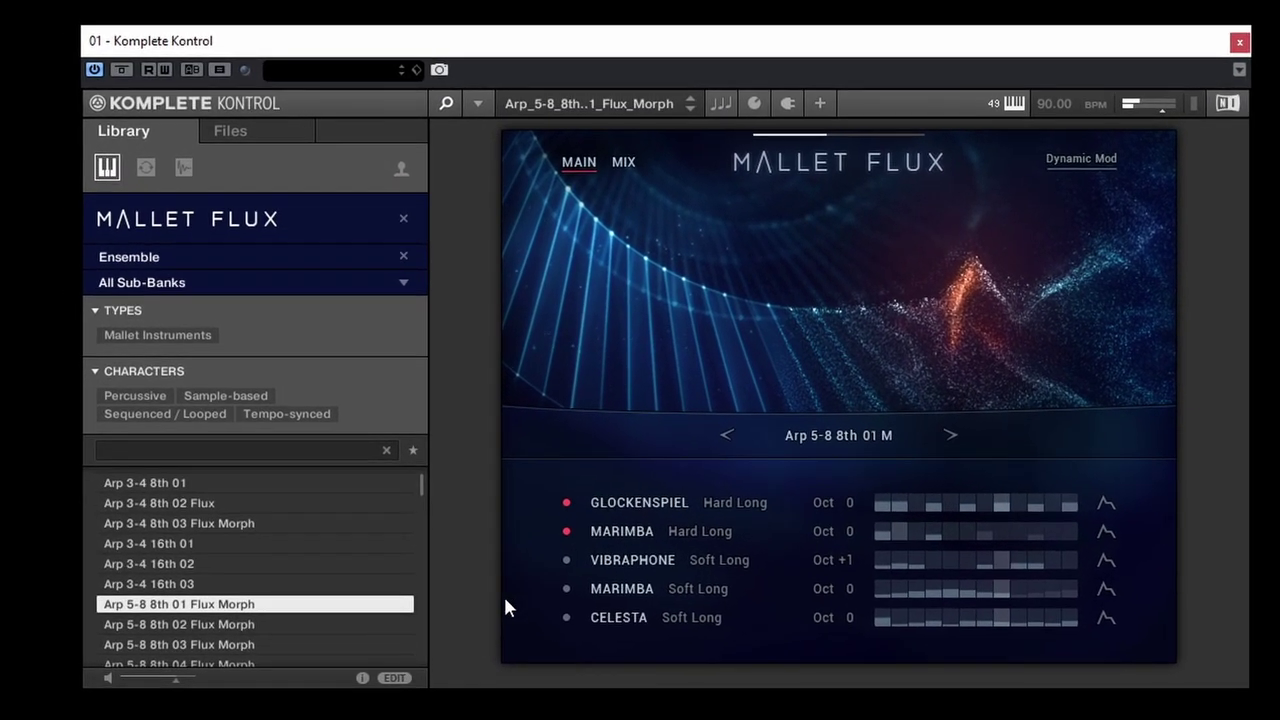
click(565, 561)
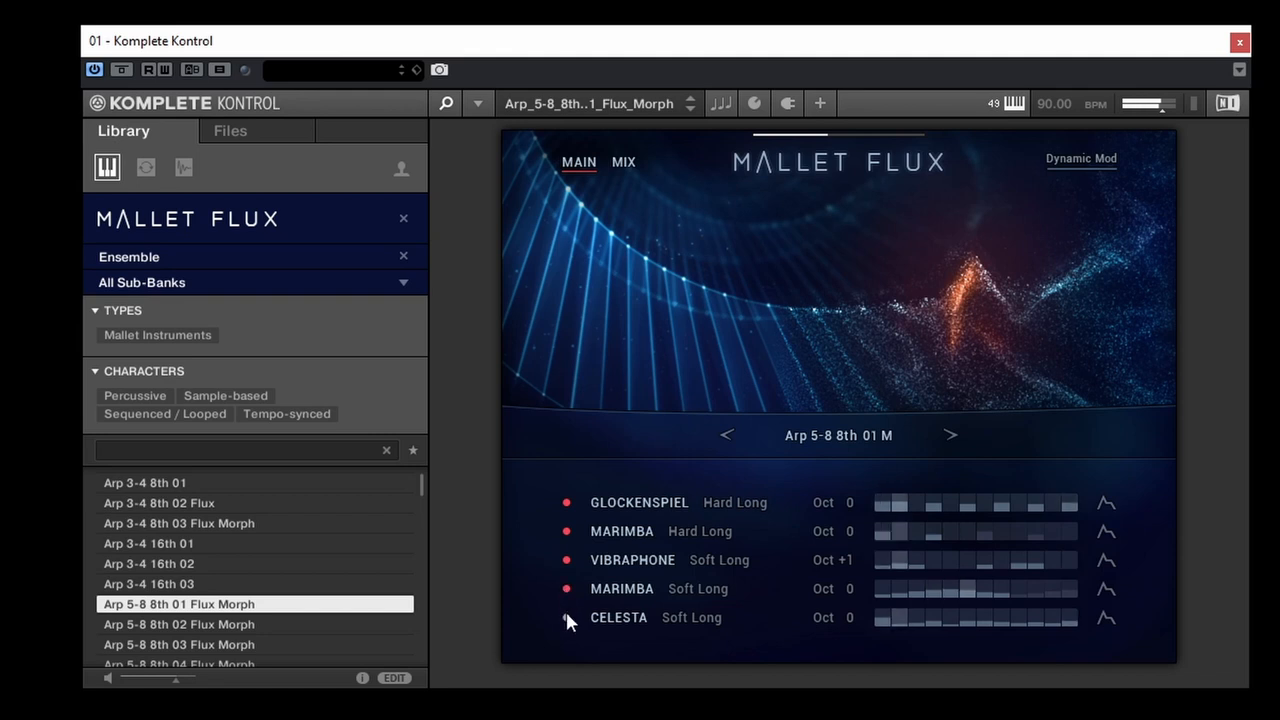
click(567, 615)
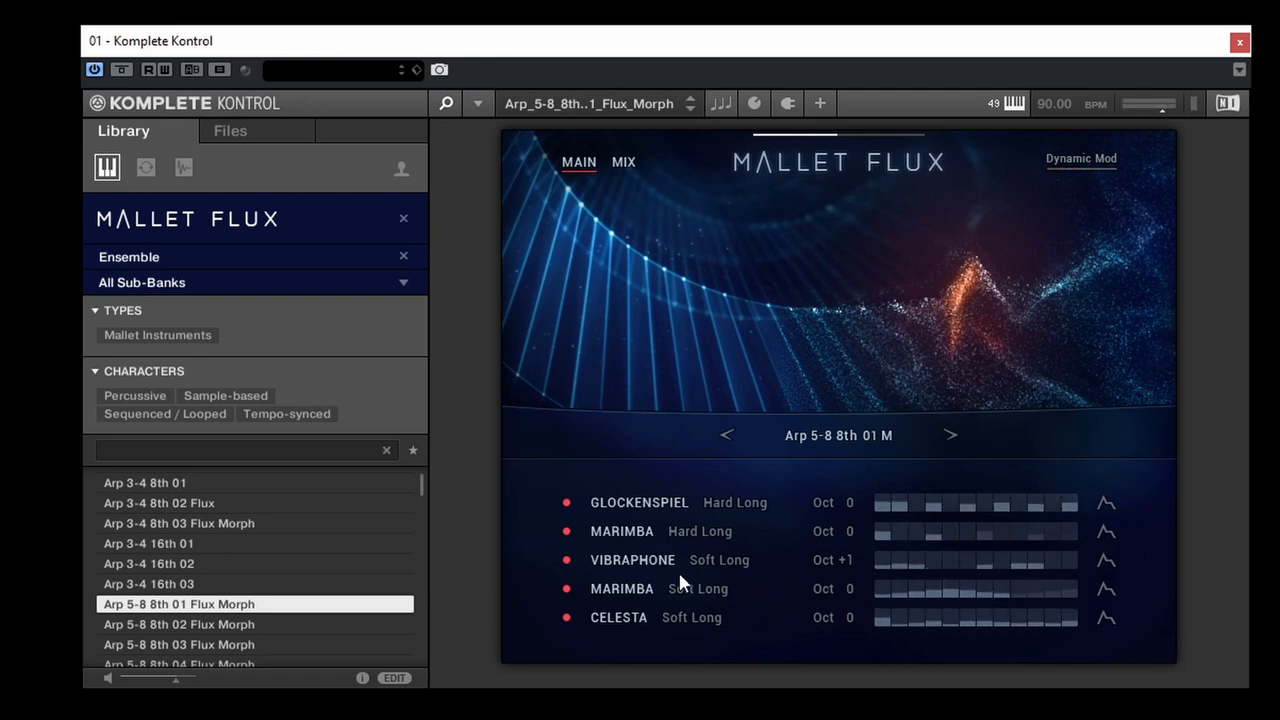
click(631, 503)
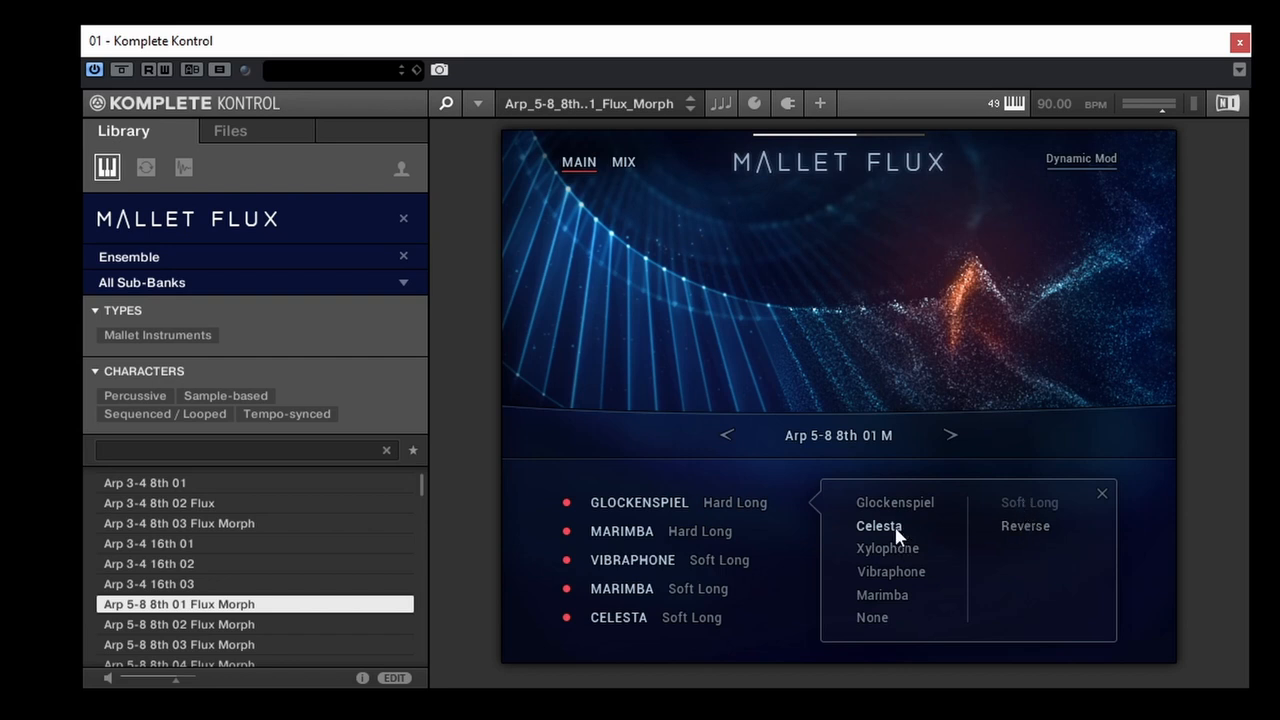
Swap the first layer from Glockenspiel to Xylophone, keeping Hard Long.
click(1027, 508)
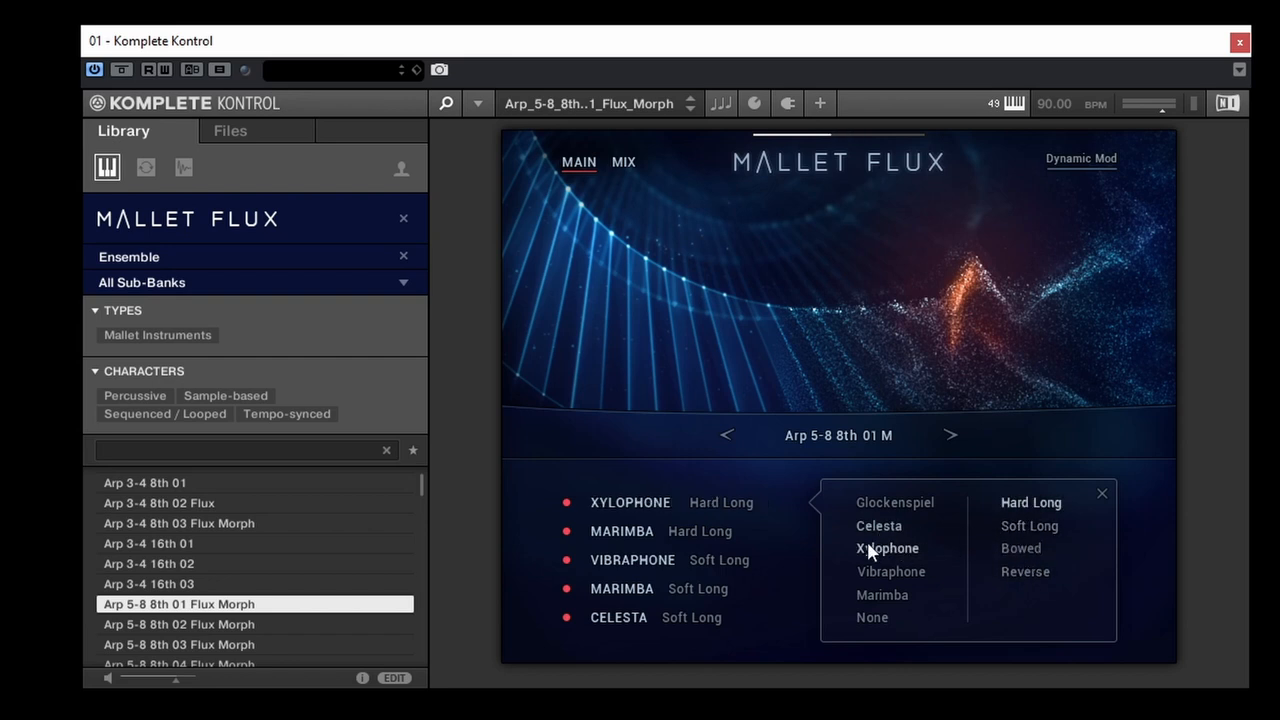
click(1102, 496)
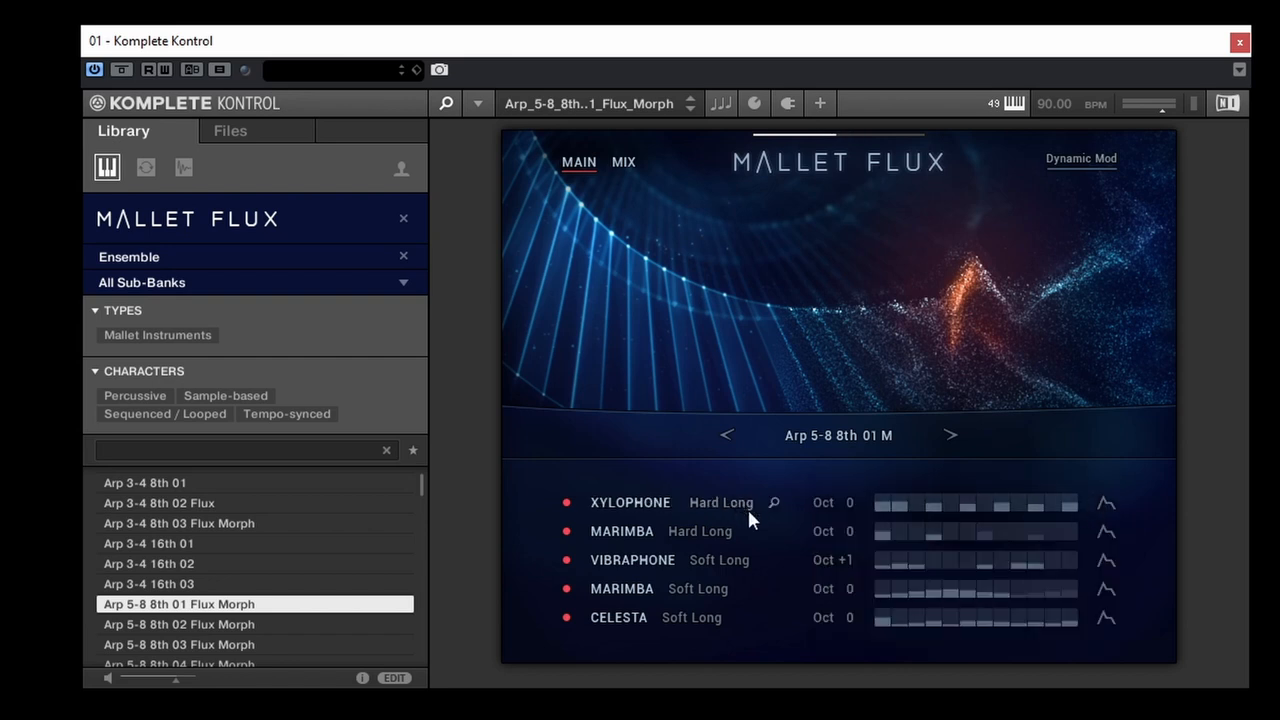
click(773, 502)
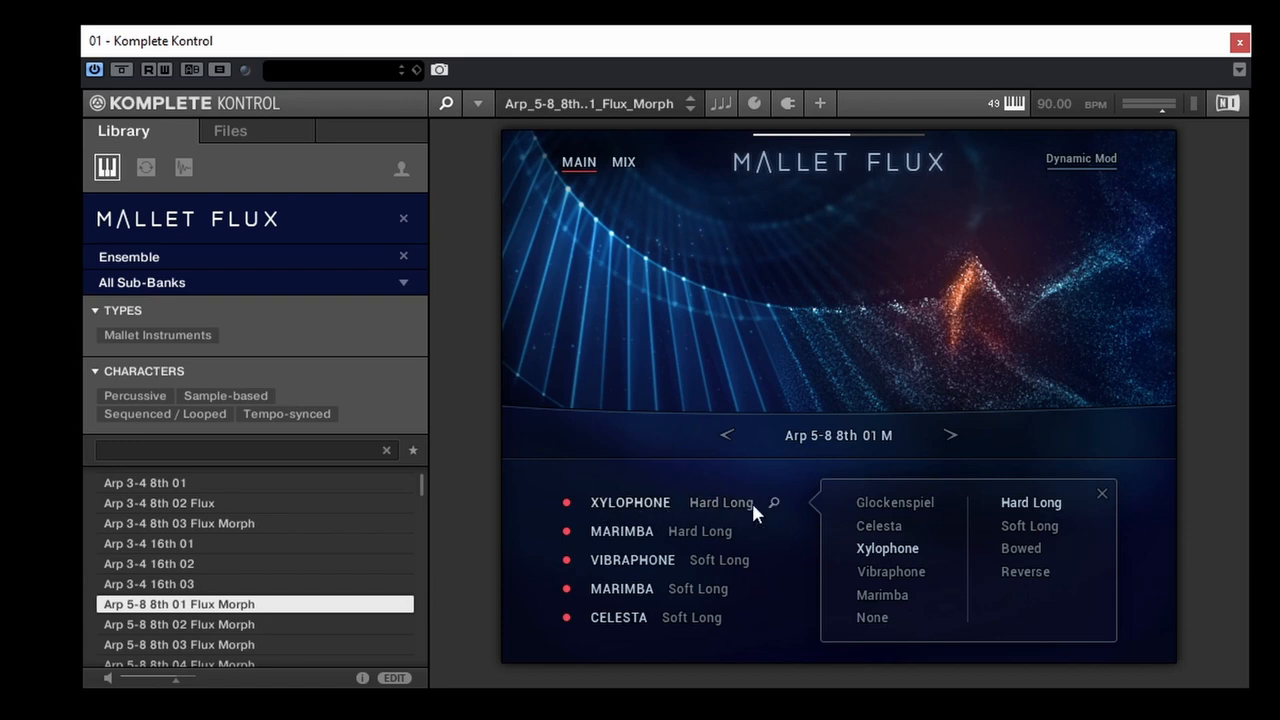
click(768, 504)
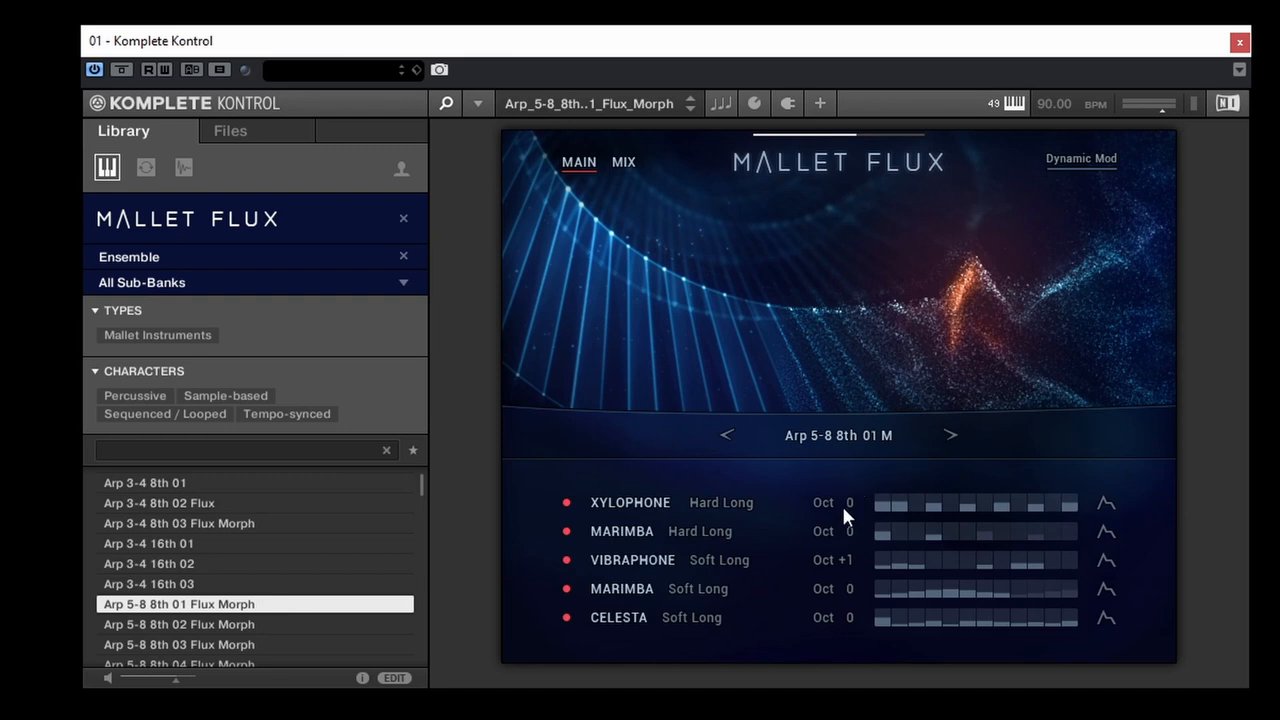
Nudge the Xylophone layer's octave up and back to 0, then show its sound settings.
drag(846, 498, 849, 400)
drag(850, 294, 874, 572)
click(1106, 501)
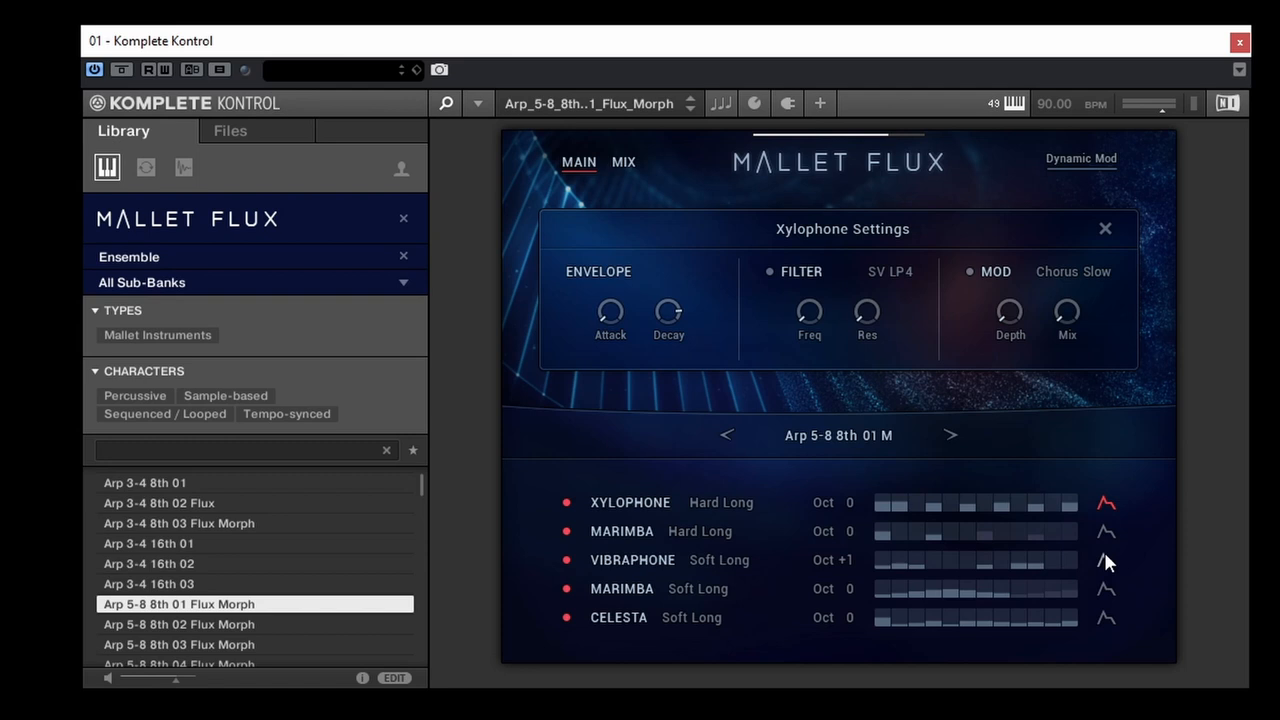
Give the Xylophone layer Phaser Slow modulation, a lower filter frequency and a Ladder LP2 filter.
click(1103, 270)
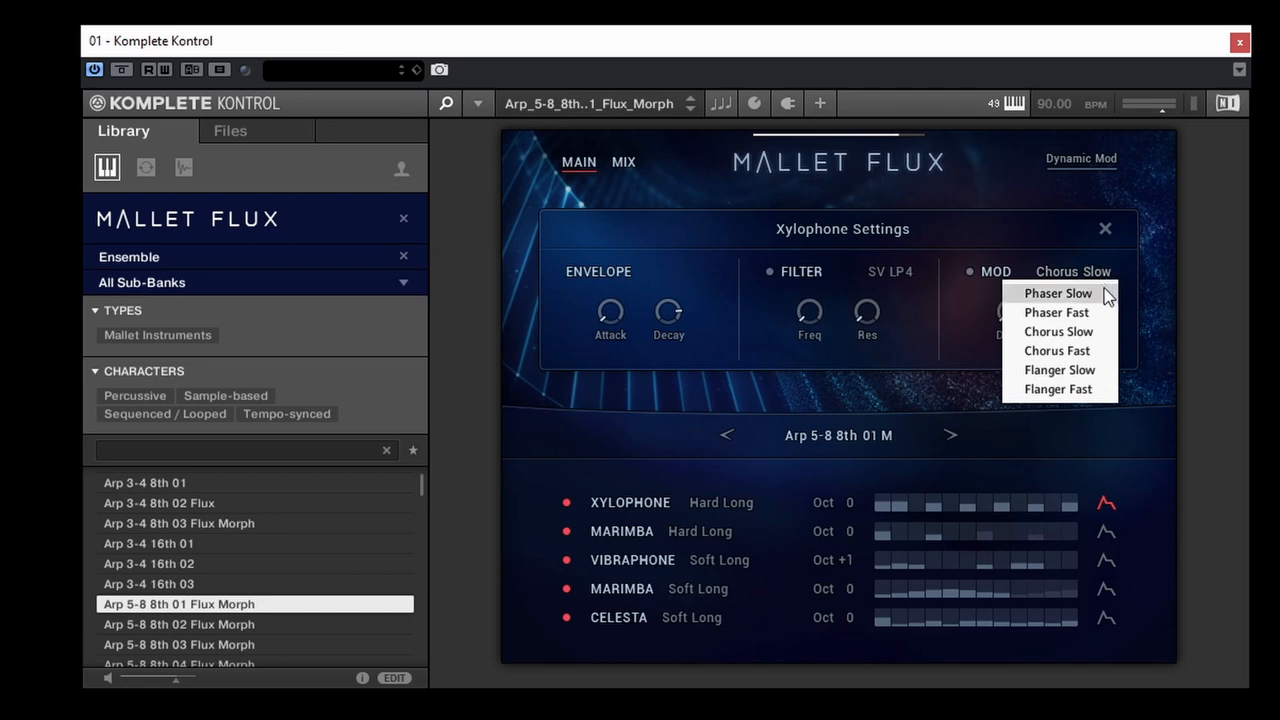
click(1104, 291)
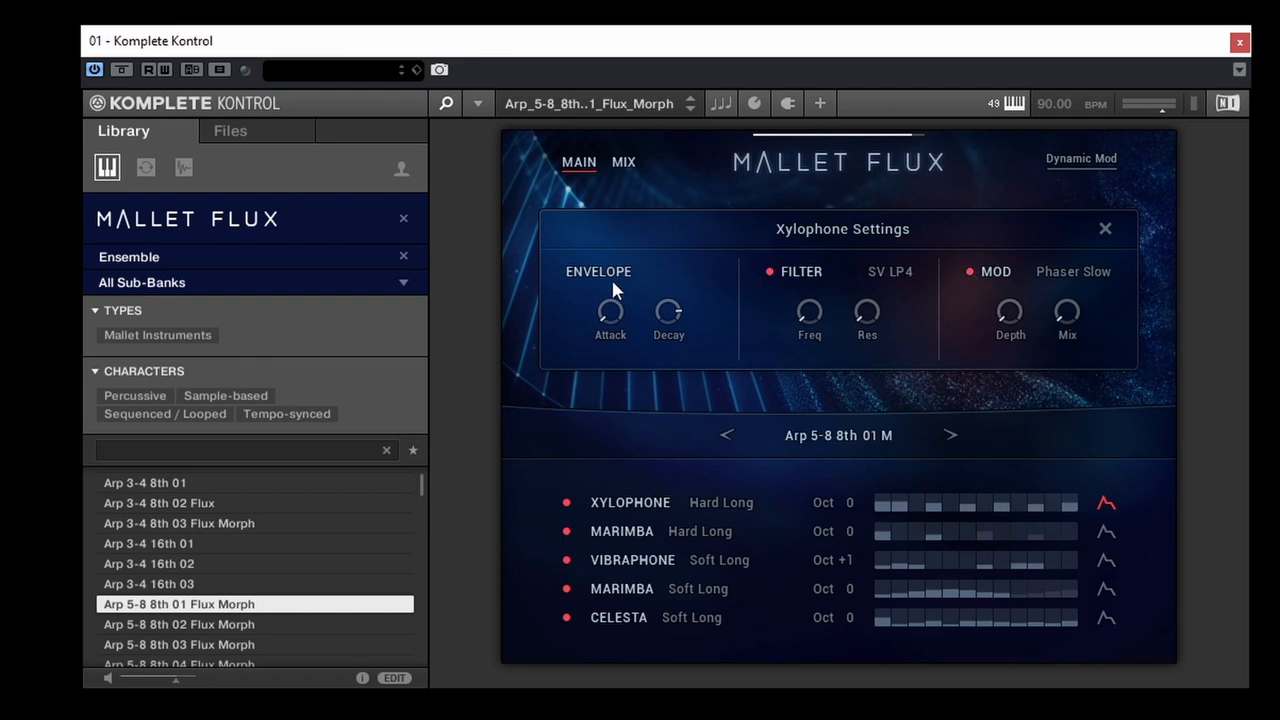
drag(801, 302, 815, 306)
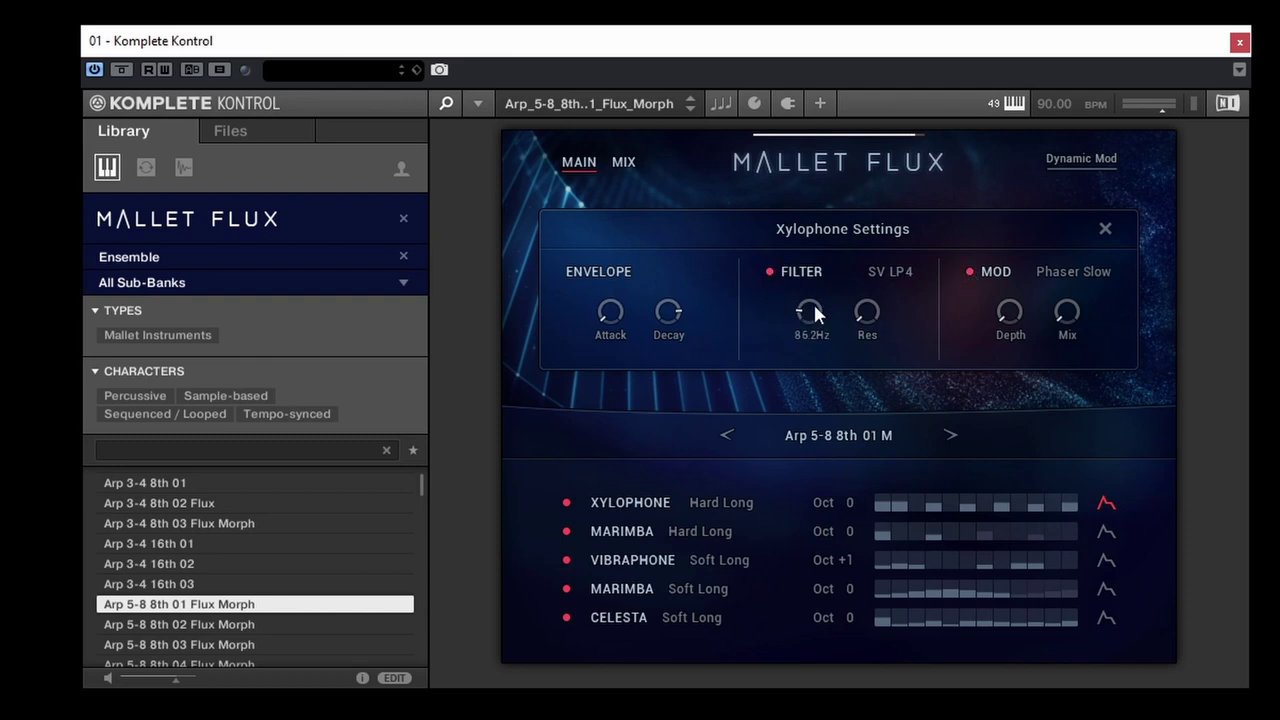
click(889, 271)
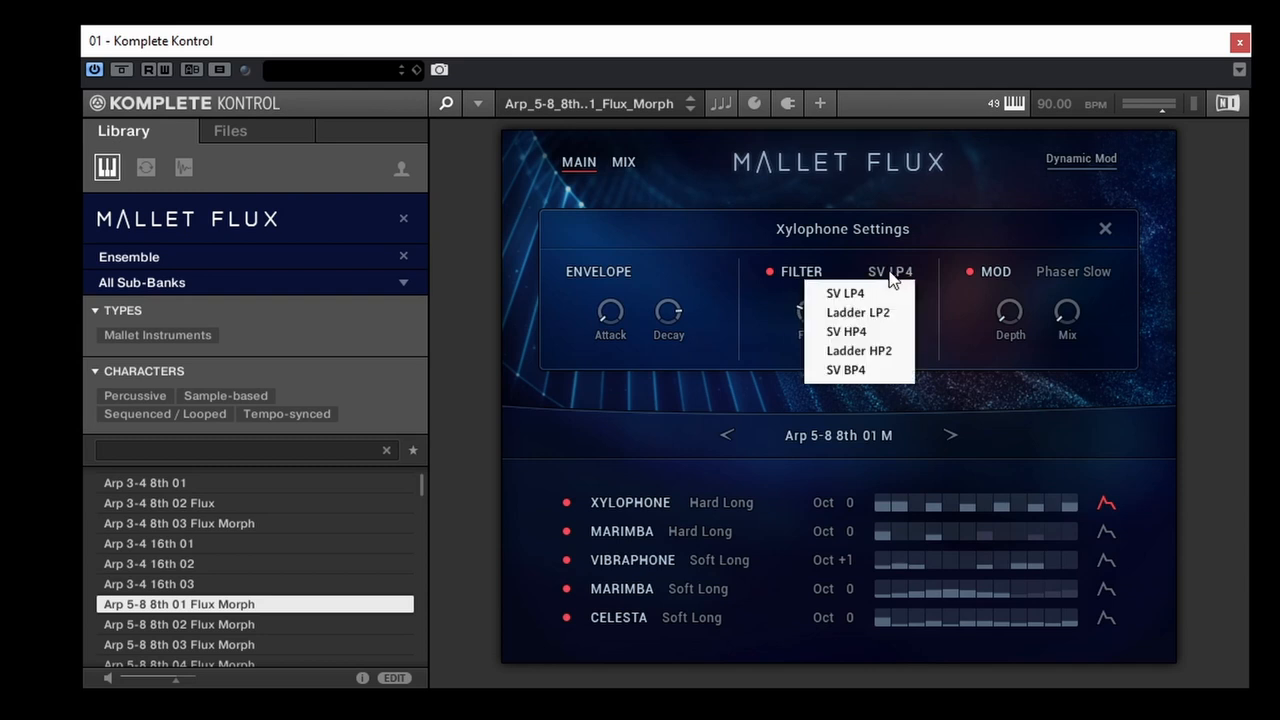
click(876, 313)
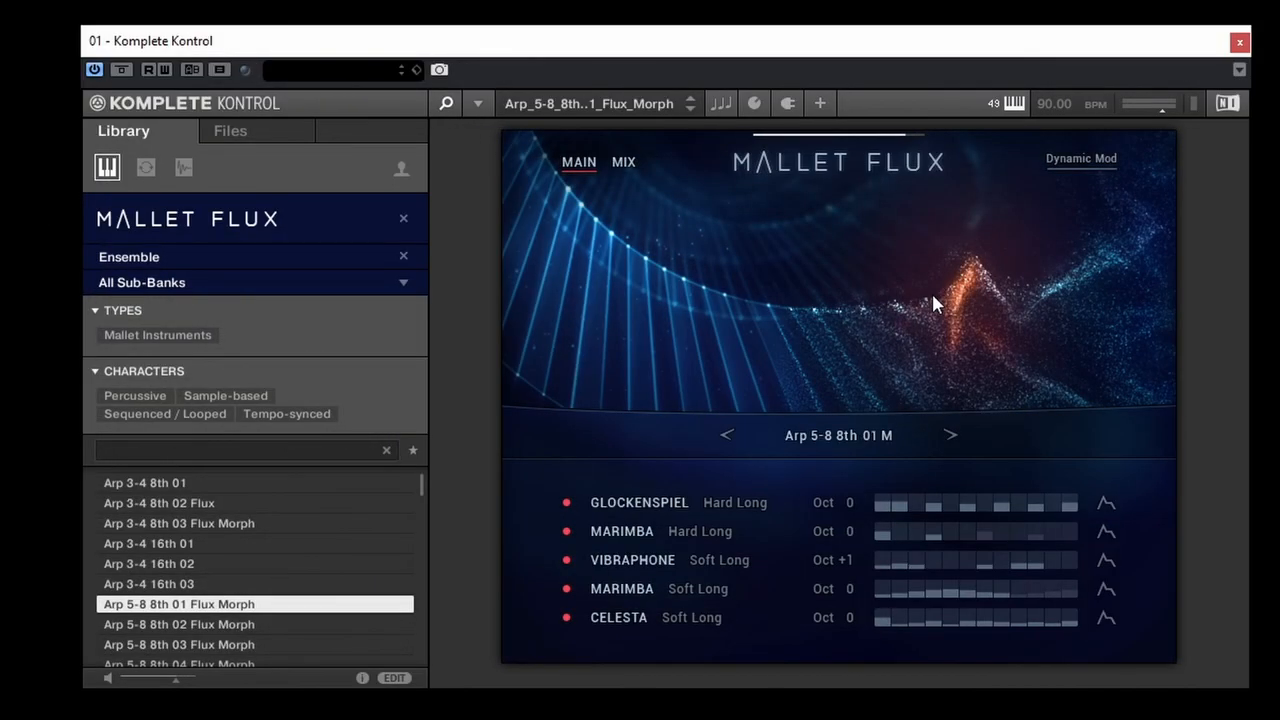
In the Glockenspiel sequencer, settle the pattern length on 4 steps after trying 24.
click(939, 502)
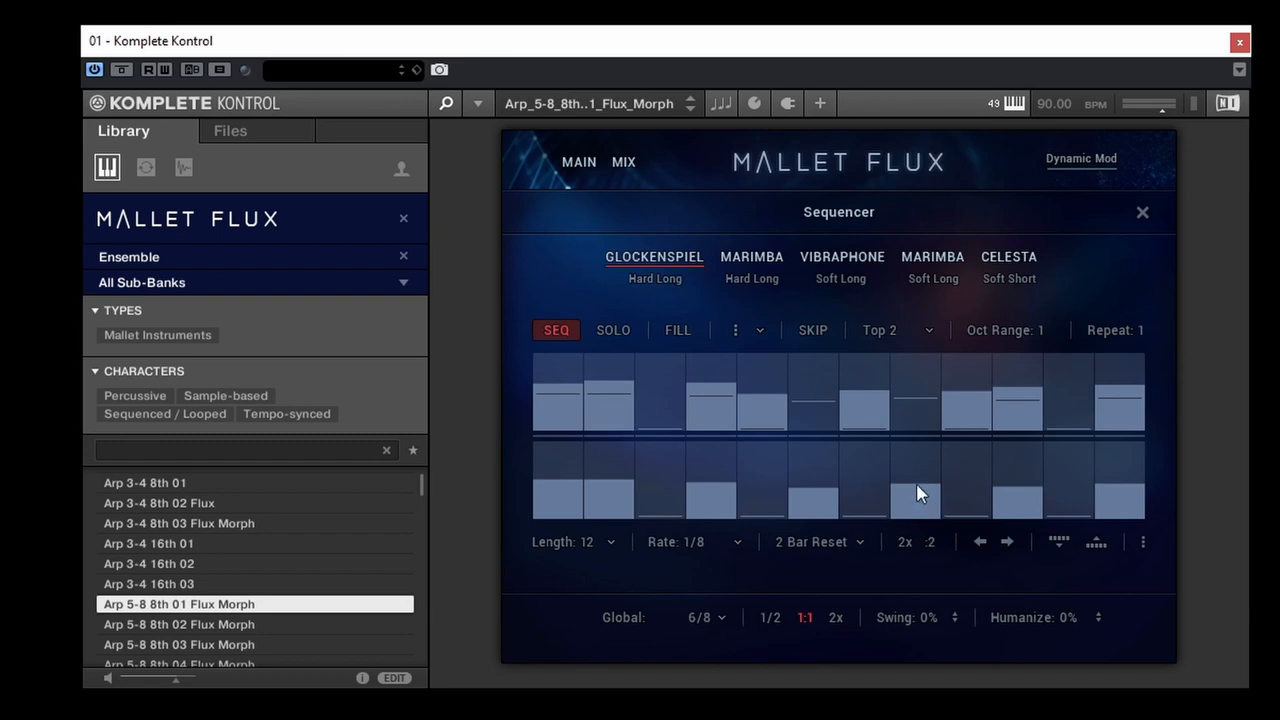
click(591, 549)
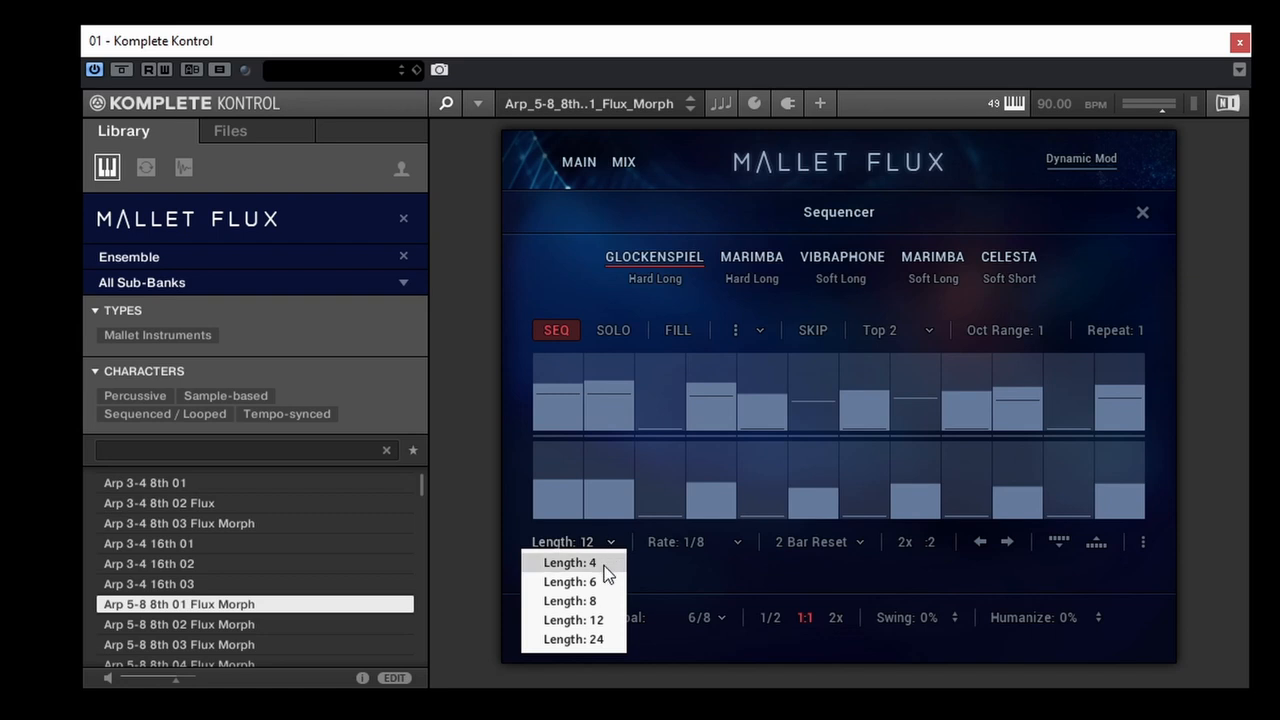
click(604, 566)
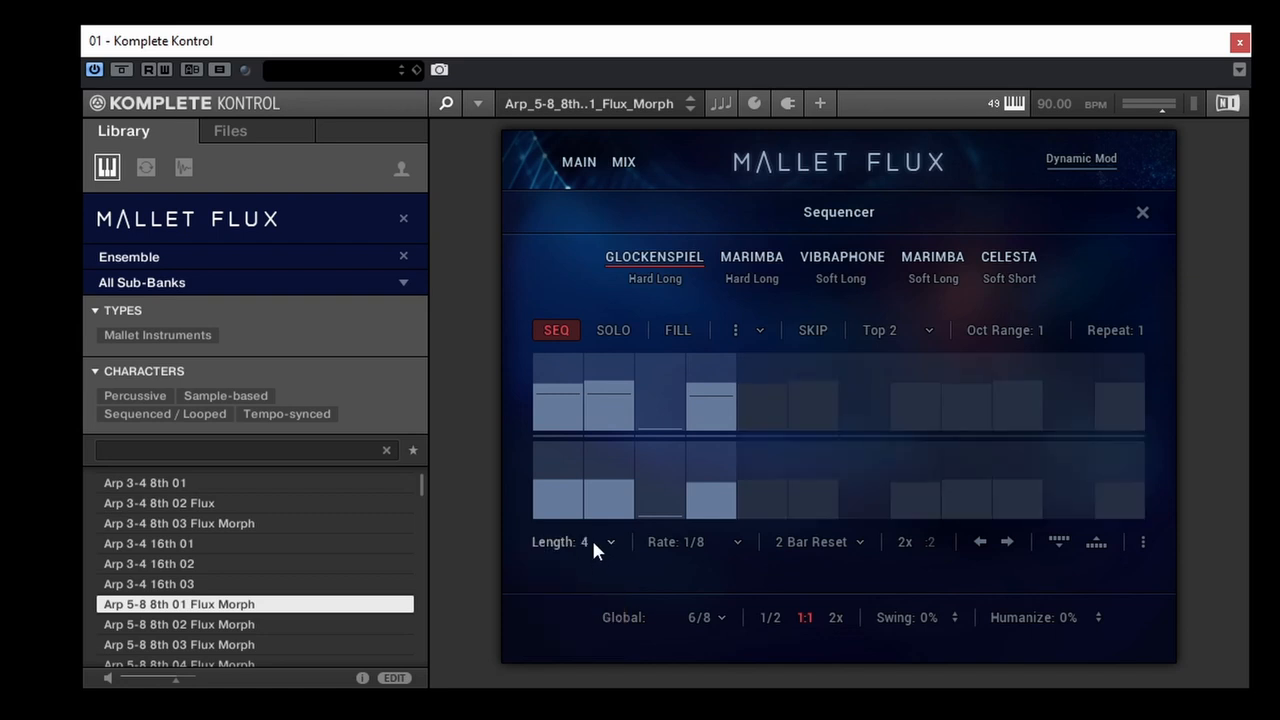
click(591, 541)
click(603, 640)
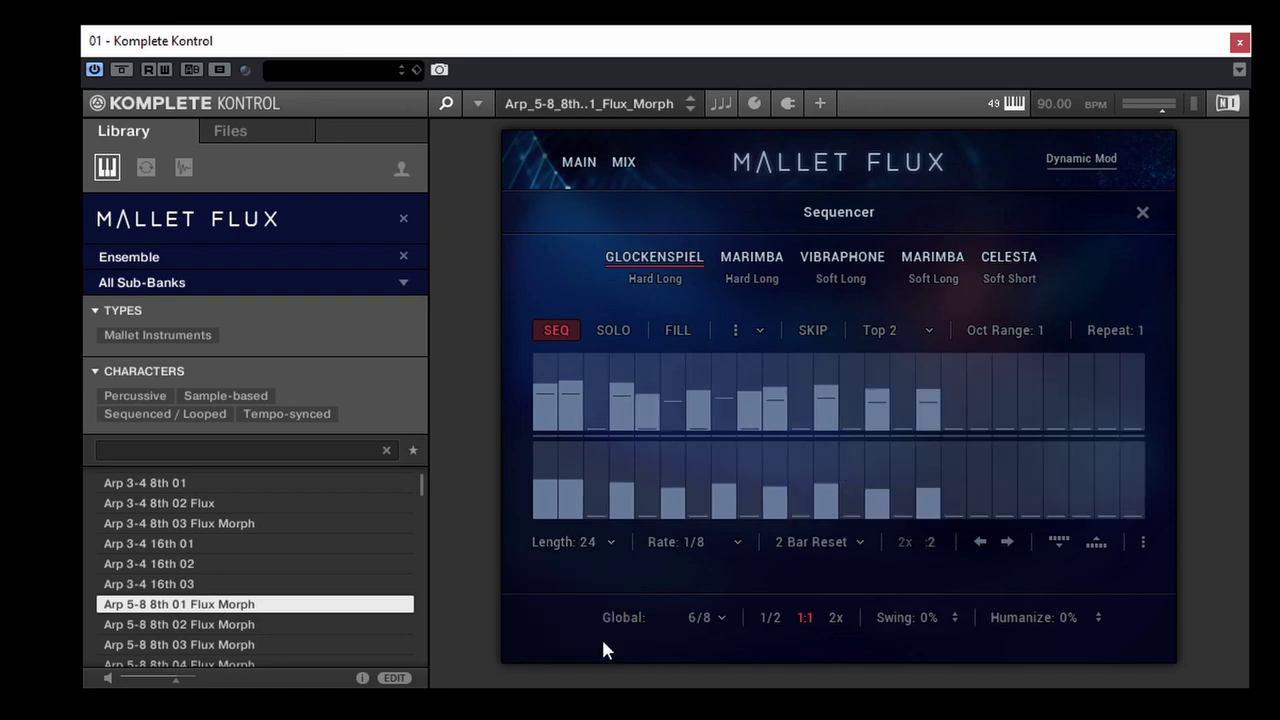
click(605, 541)
click(603, 566)
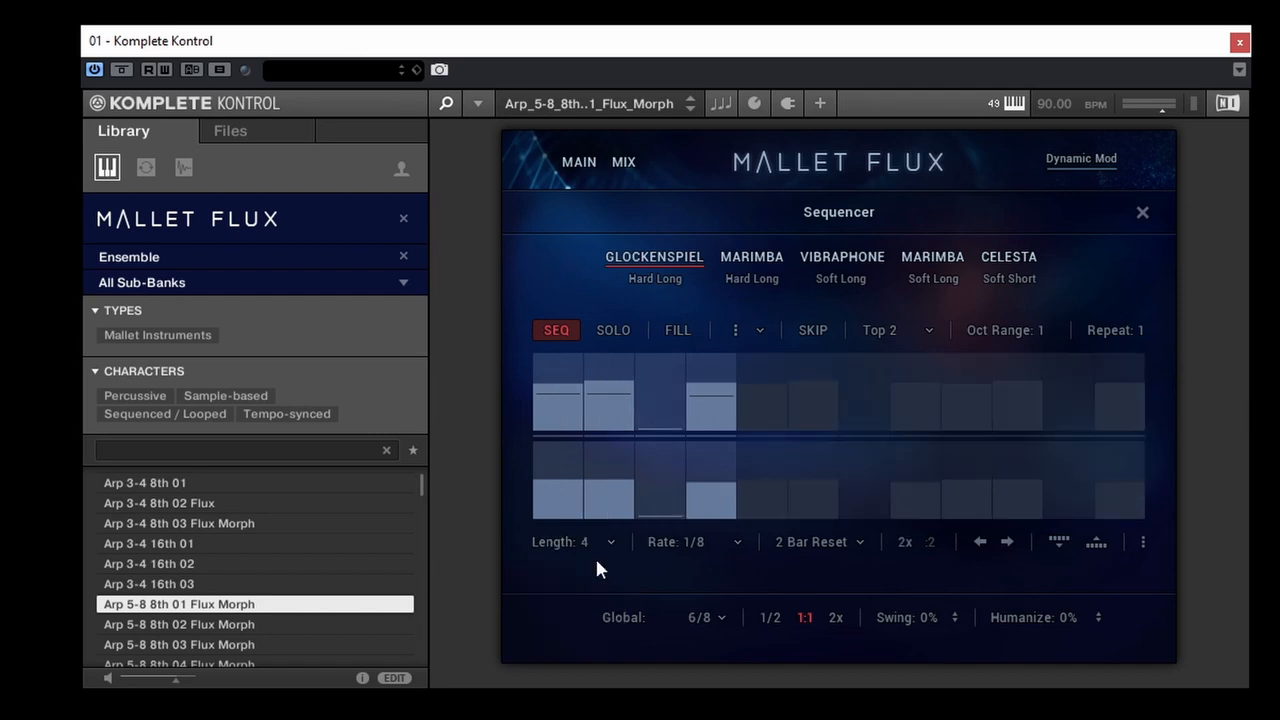
Set the Glockenspiel step rate to 1/16.
click(741, 539)
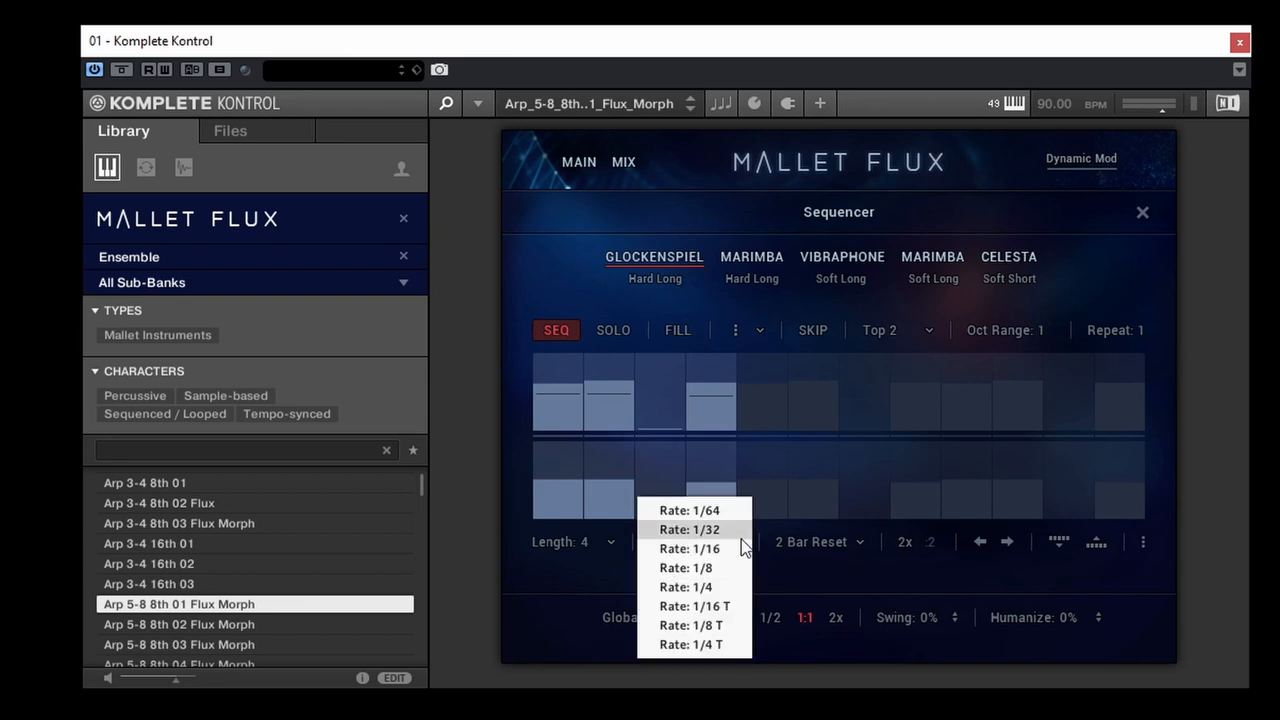
click(724, 549)
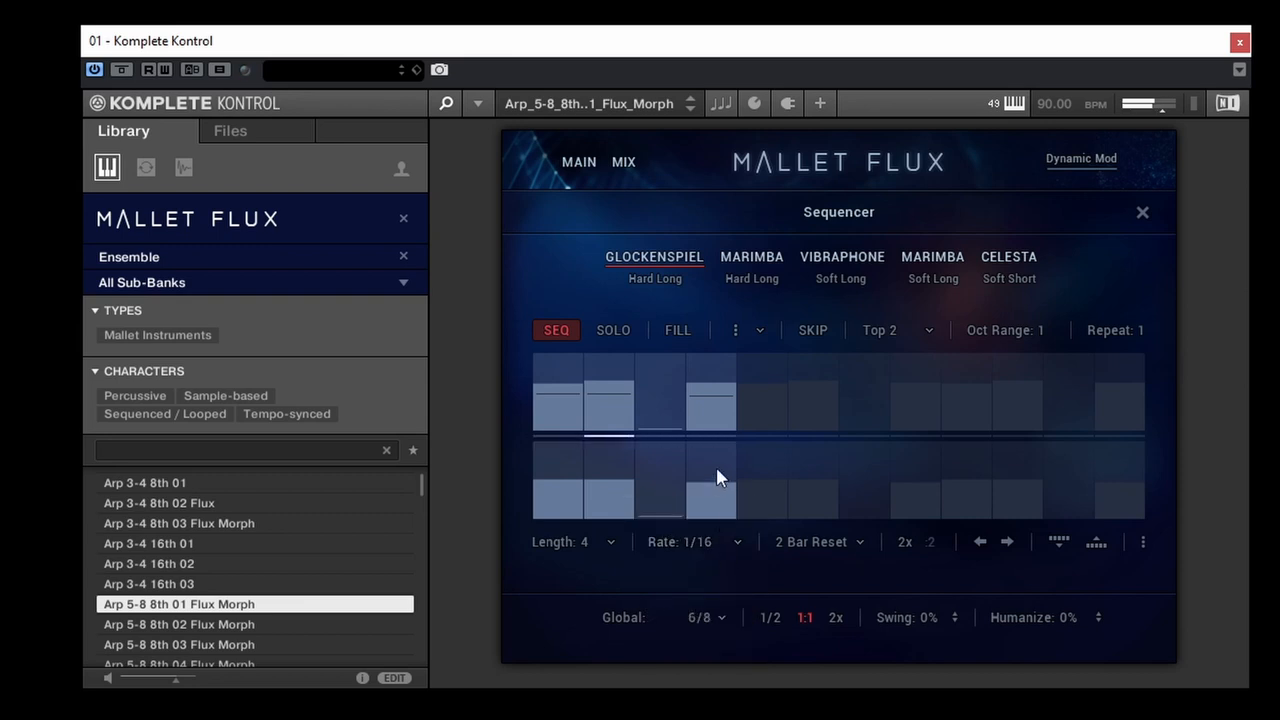
Solo the Glockenspiel layer and redraw its step heights, steps 1-2 near full height.
click(621, 331)
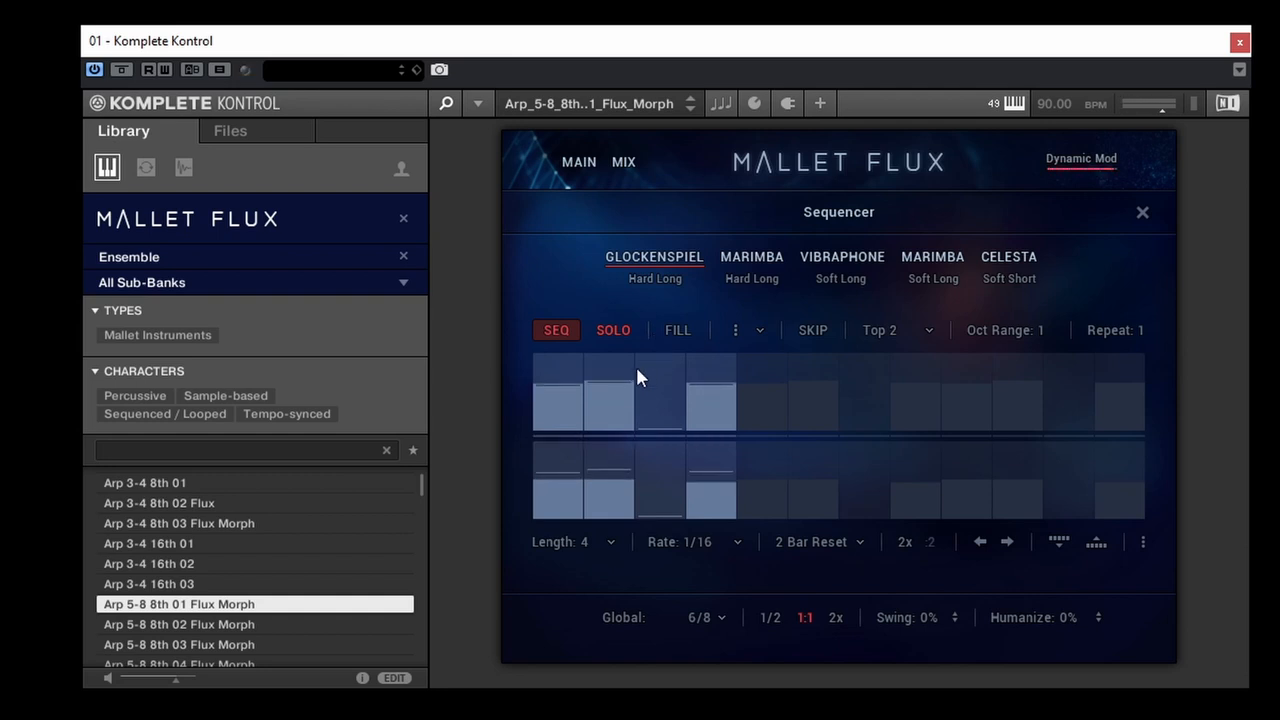
drag(609, 398, 703, 380)
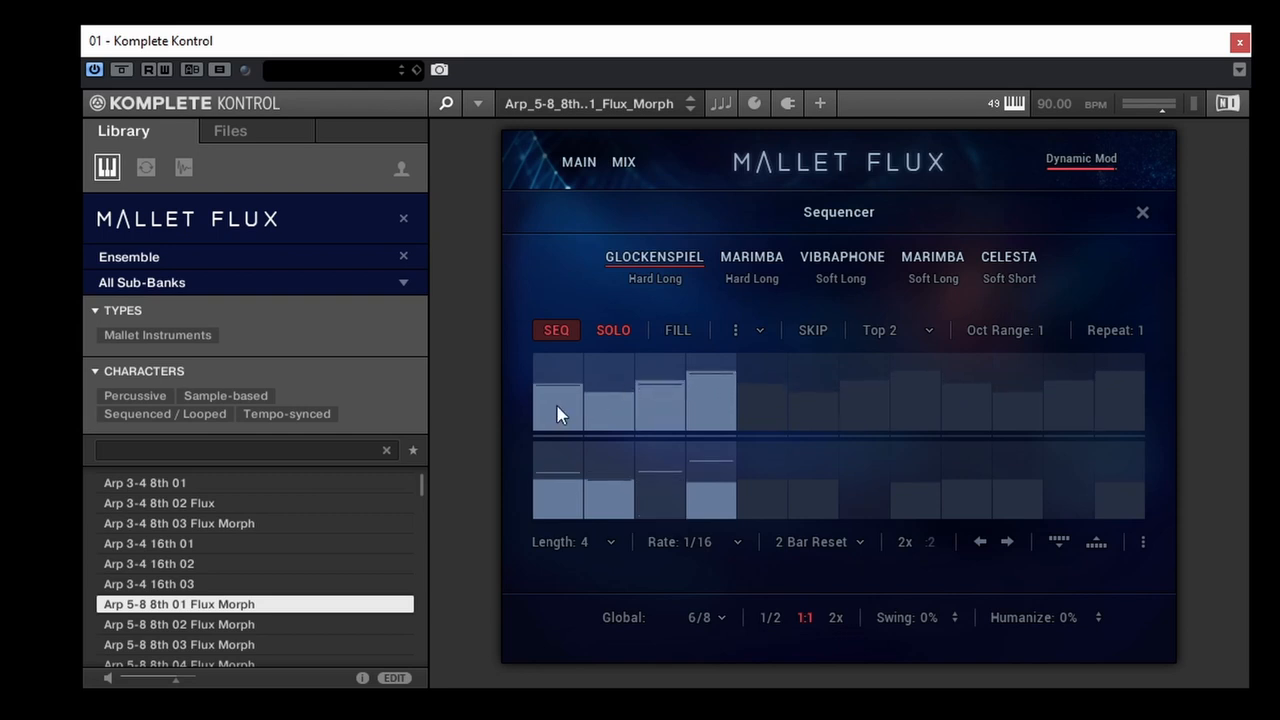
mouse_move(558, 406)
mouse_down()
mouse_move(632, 383)
mouse_move(567, 357)
mouse_move(569, 323)
mouse_up()
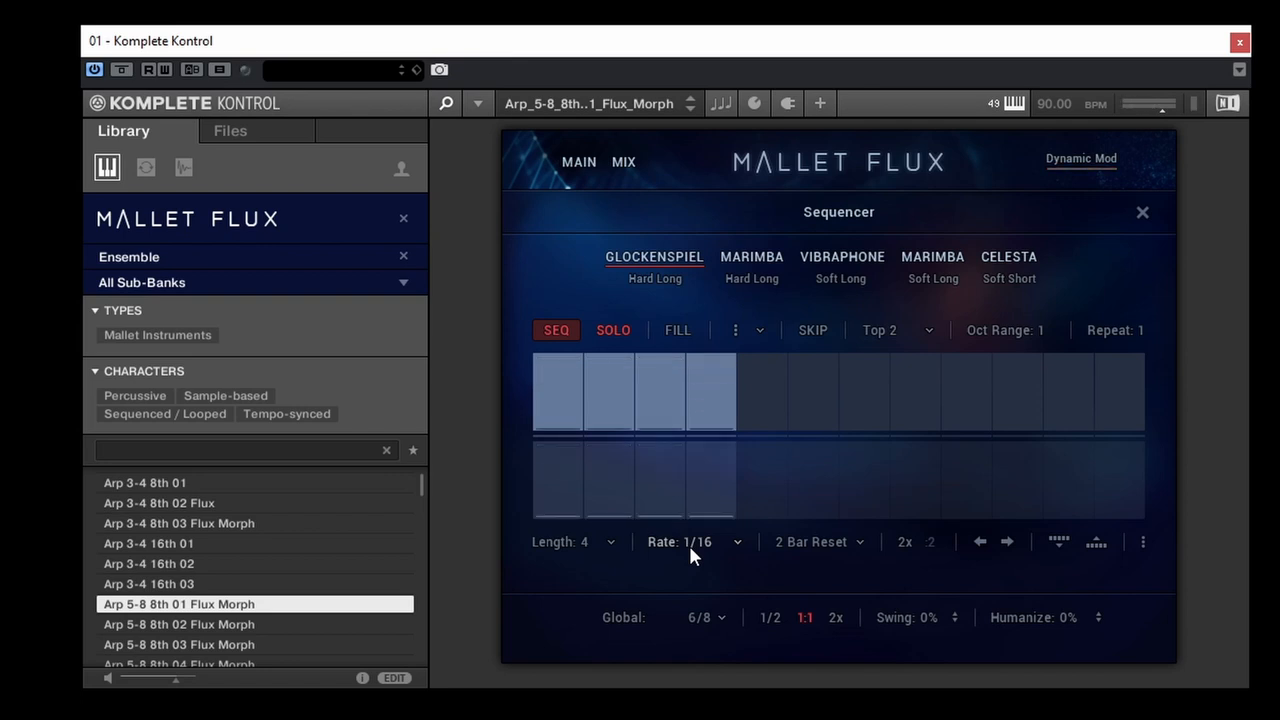
Reshape the steps so the first is low in the upper lane and tall in the lower lane.
drag(556, 500, 720, 491)
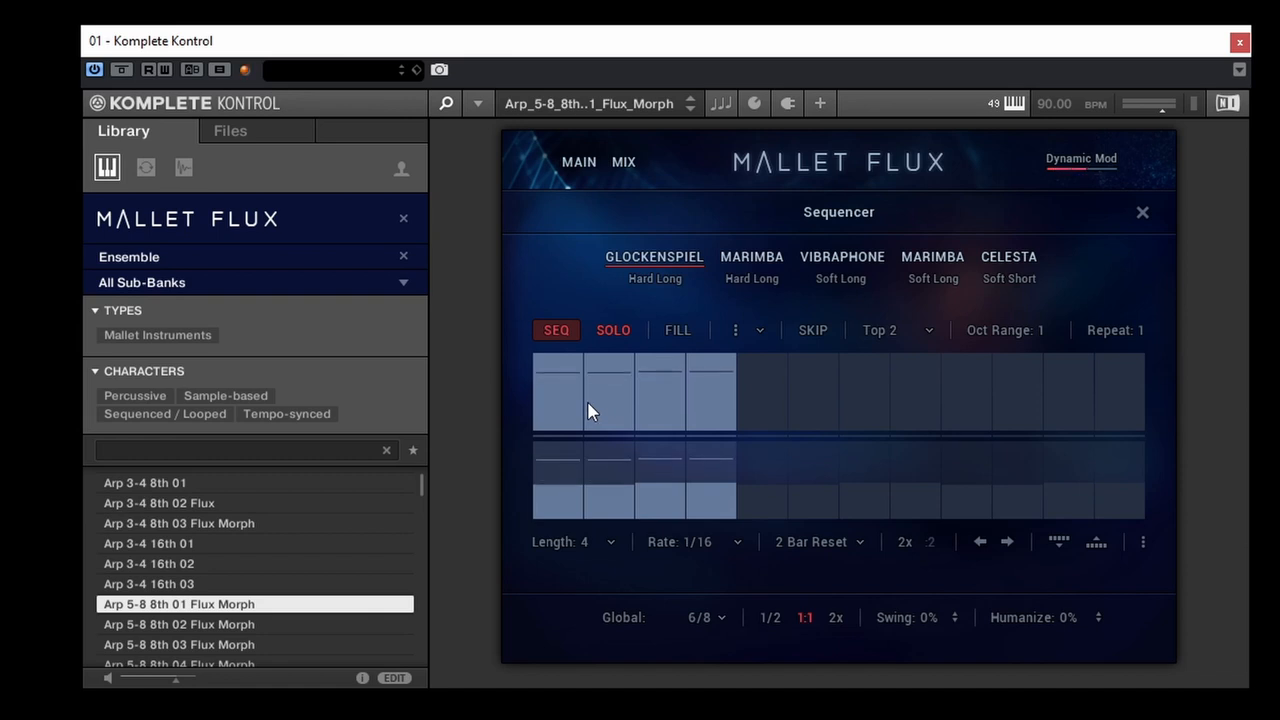
mouse_move(565, 360)
mouse_down()
mouse_move(657, 392)
mouse_move(690, 380)
mouse_up()
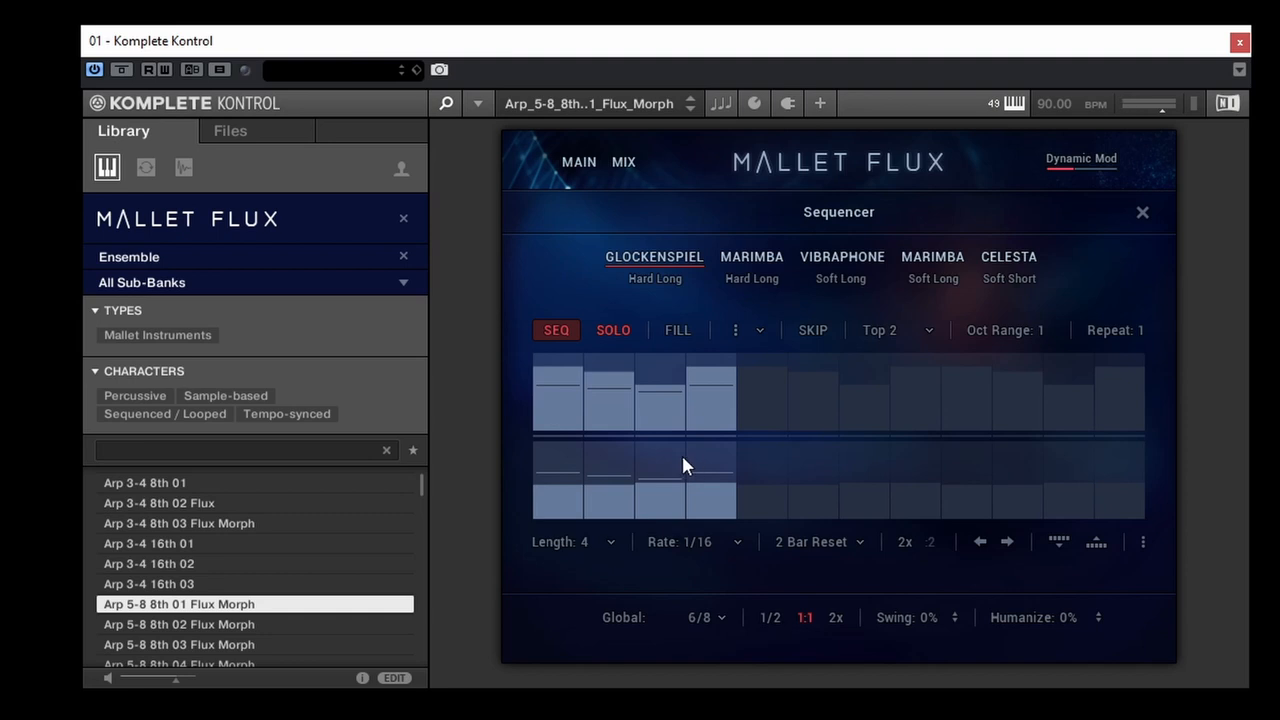
click(555, 490)
drag(561, 503, 571, 450)
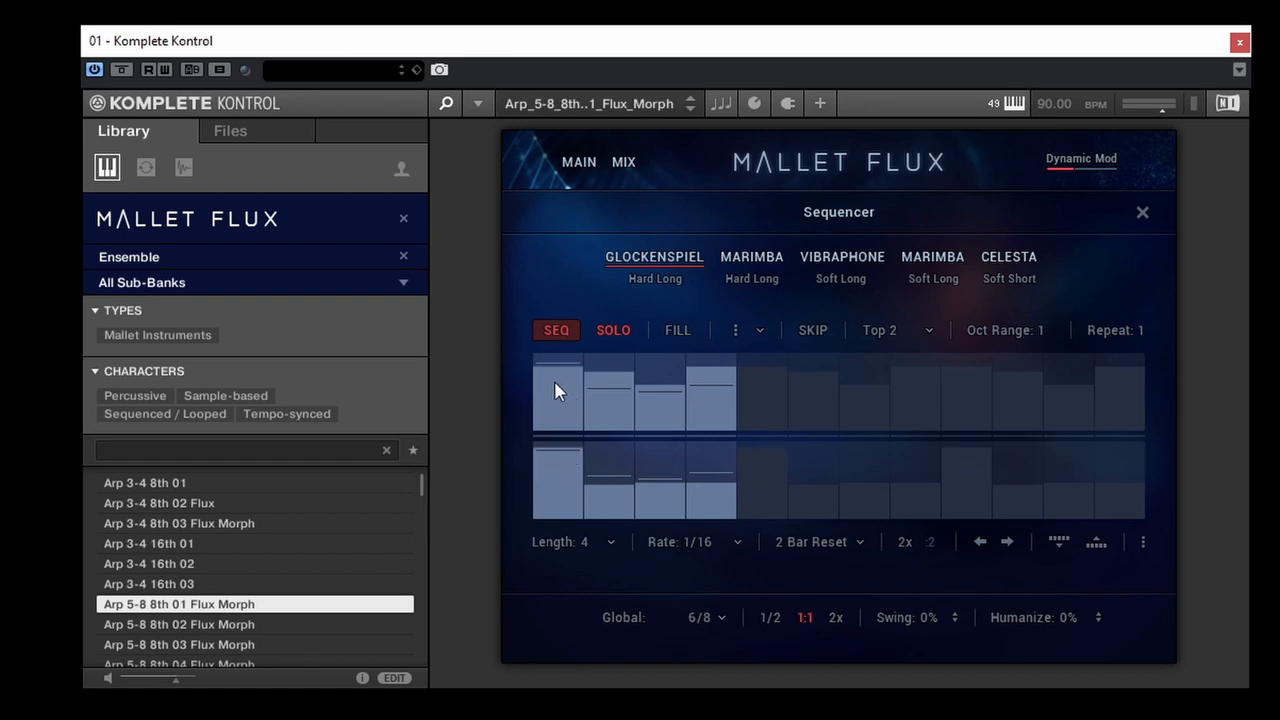
drag(557, 391, 569, 420)
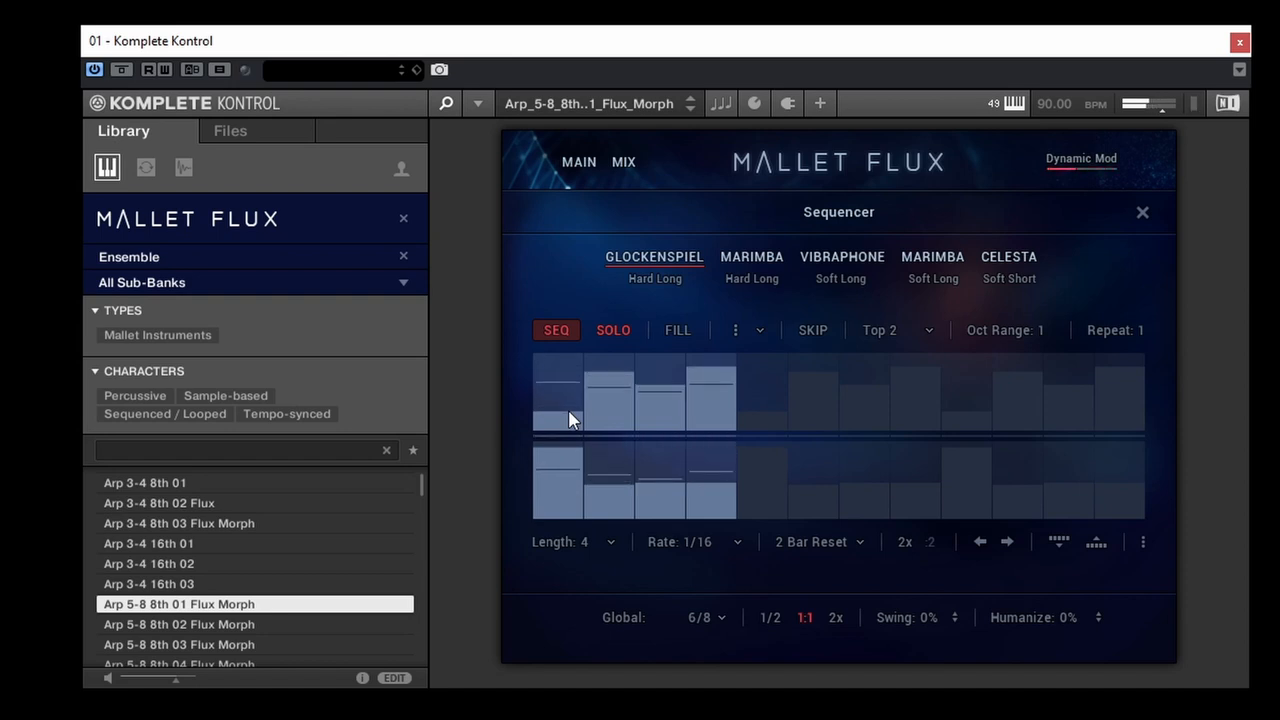
Apply a fill pattern to the Glockenspiel steps and set the rate to 1/32.
click(679, 331)
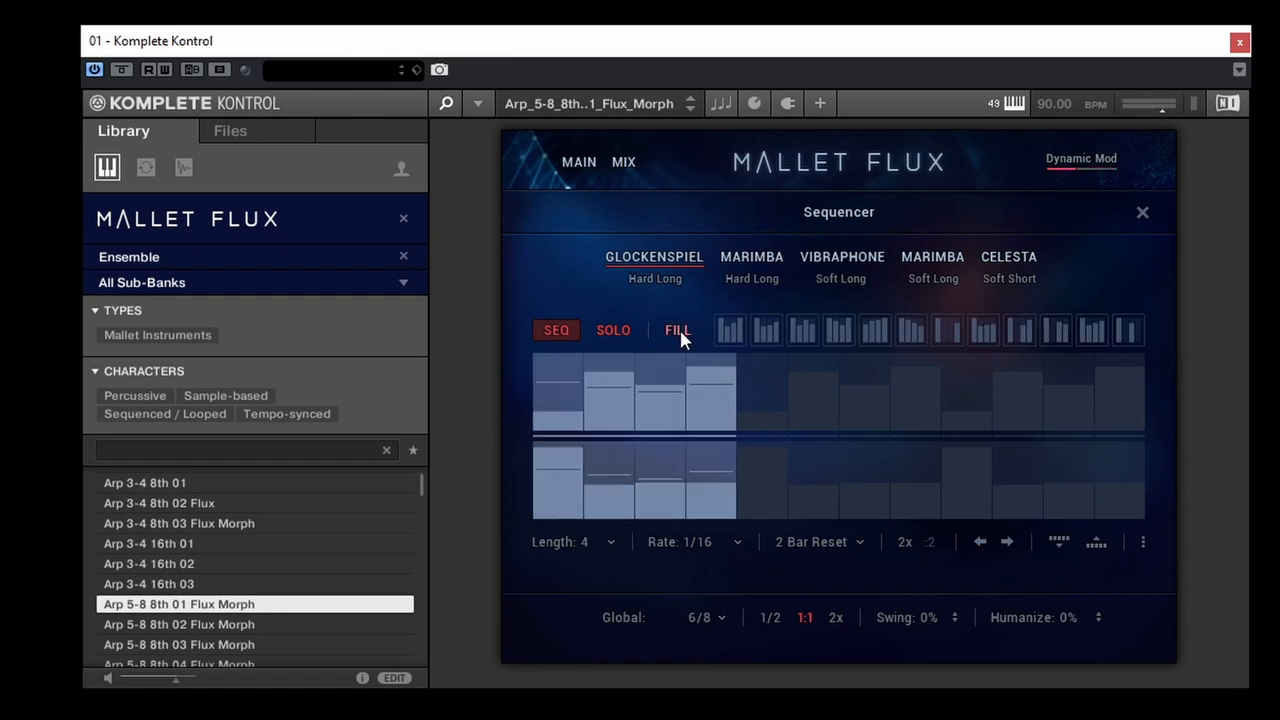
click(768, 320)
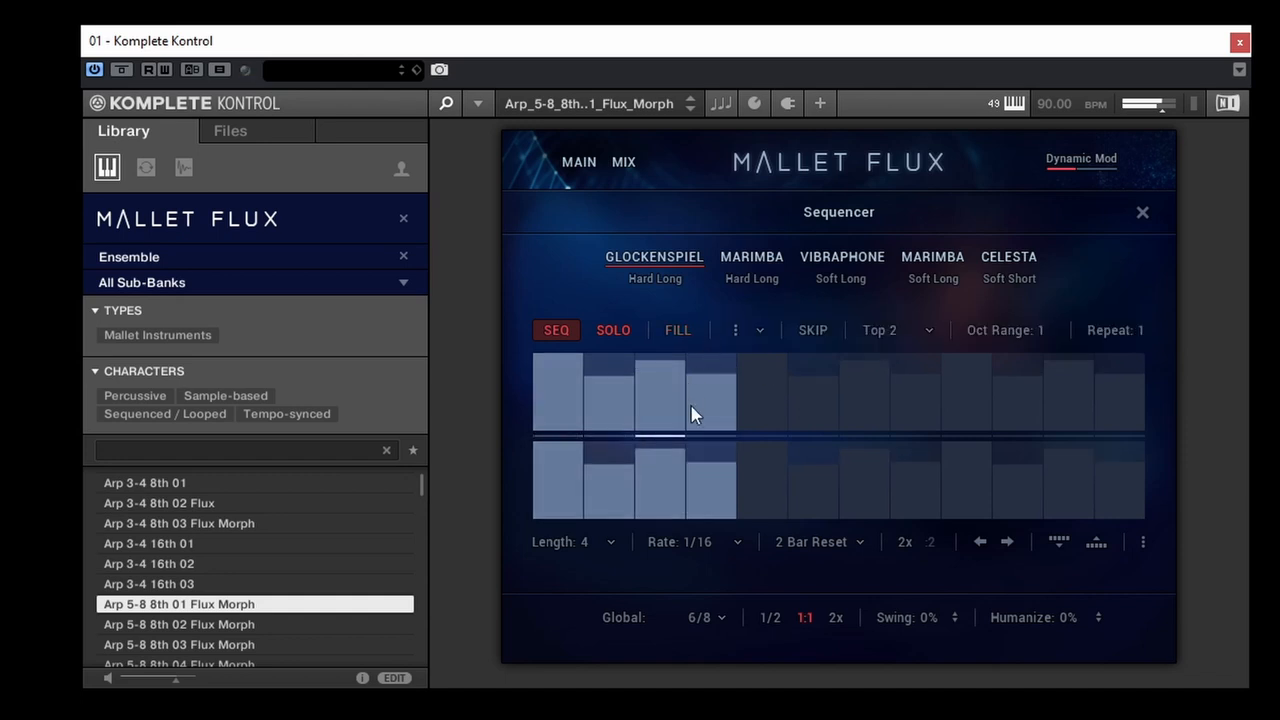
click(695, 542)
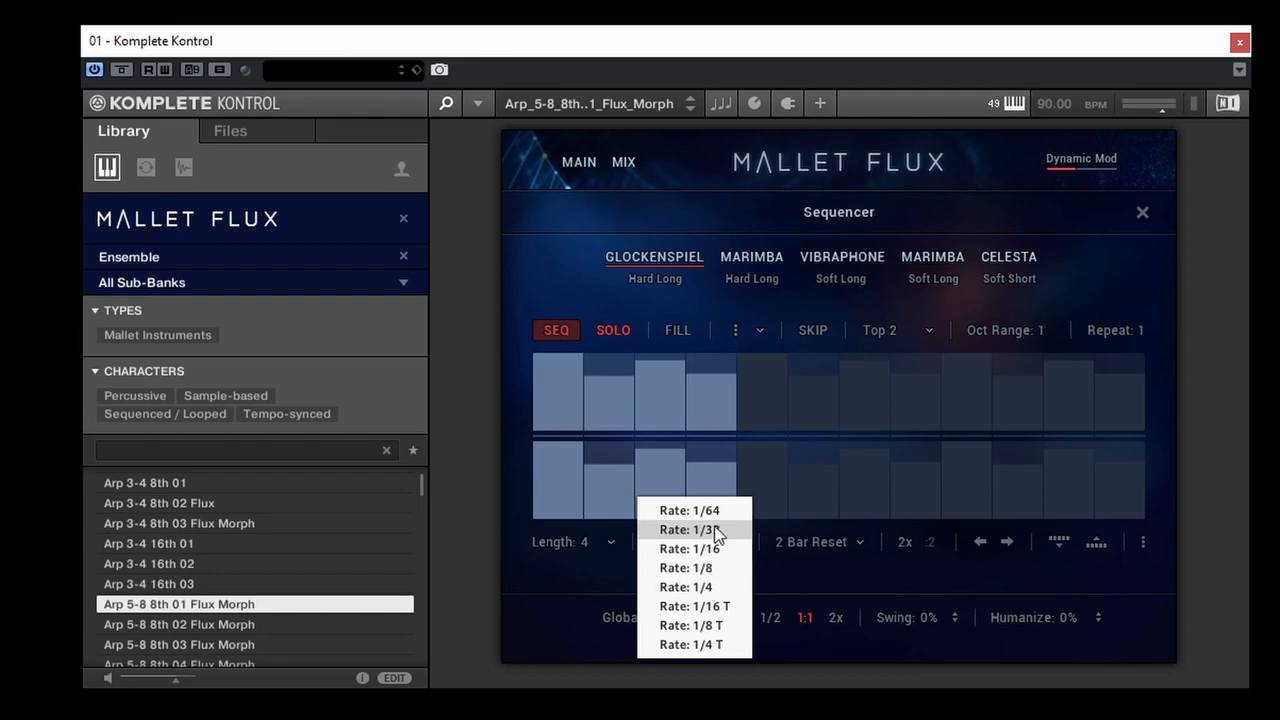
click(712, 529)
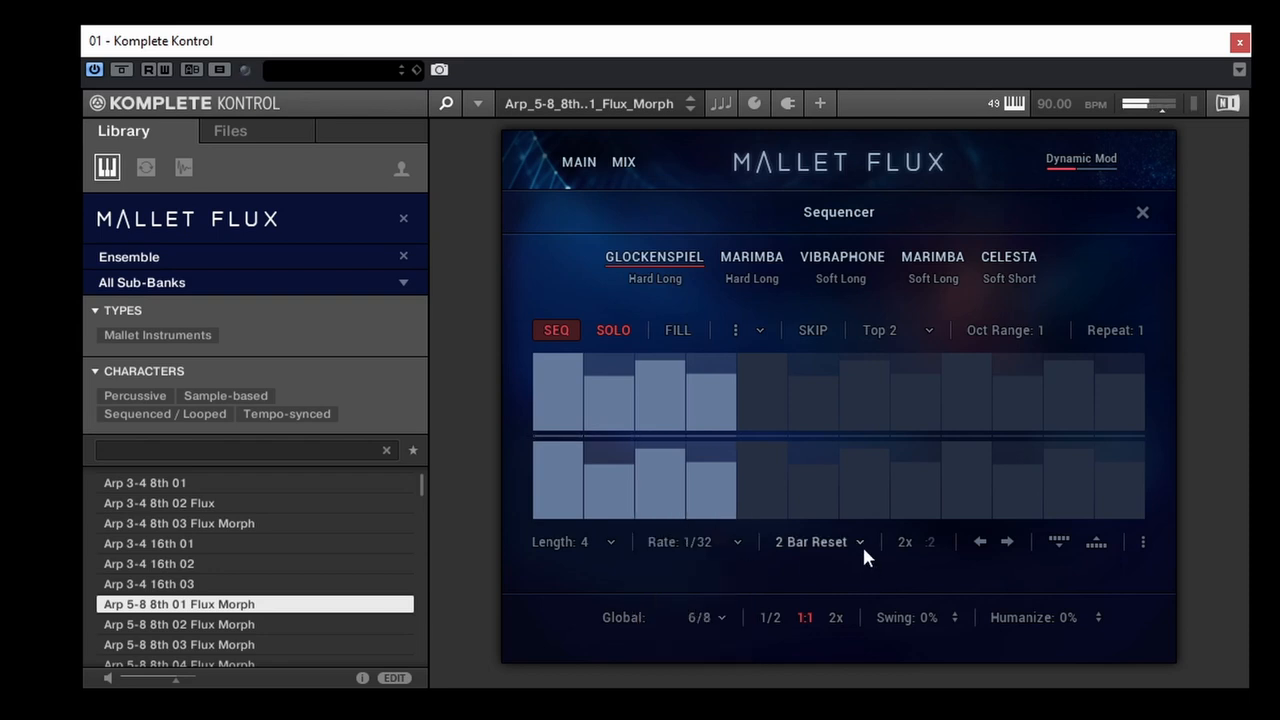
Set the octave range to 2 and extend the sequence to 12 steps.
click(1029, 328)
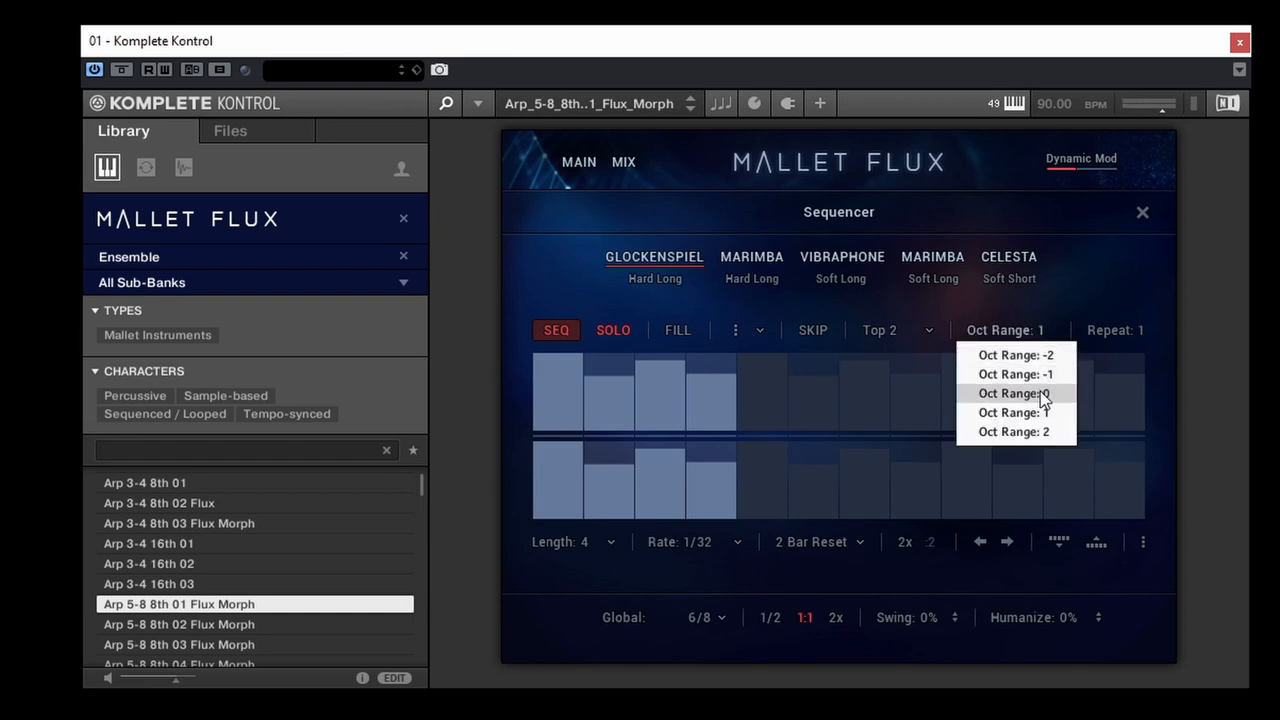
click(1036, 432)
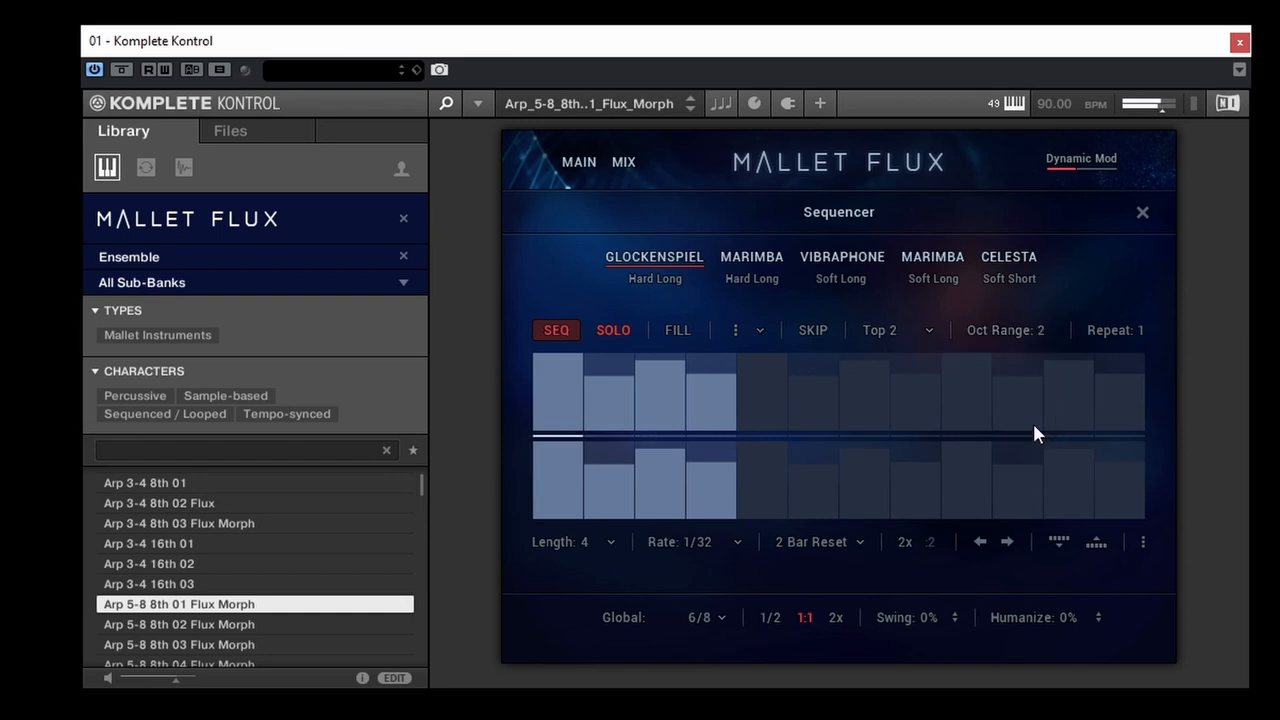
click(588, 541)
click(598, 620)
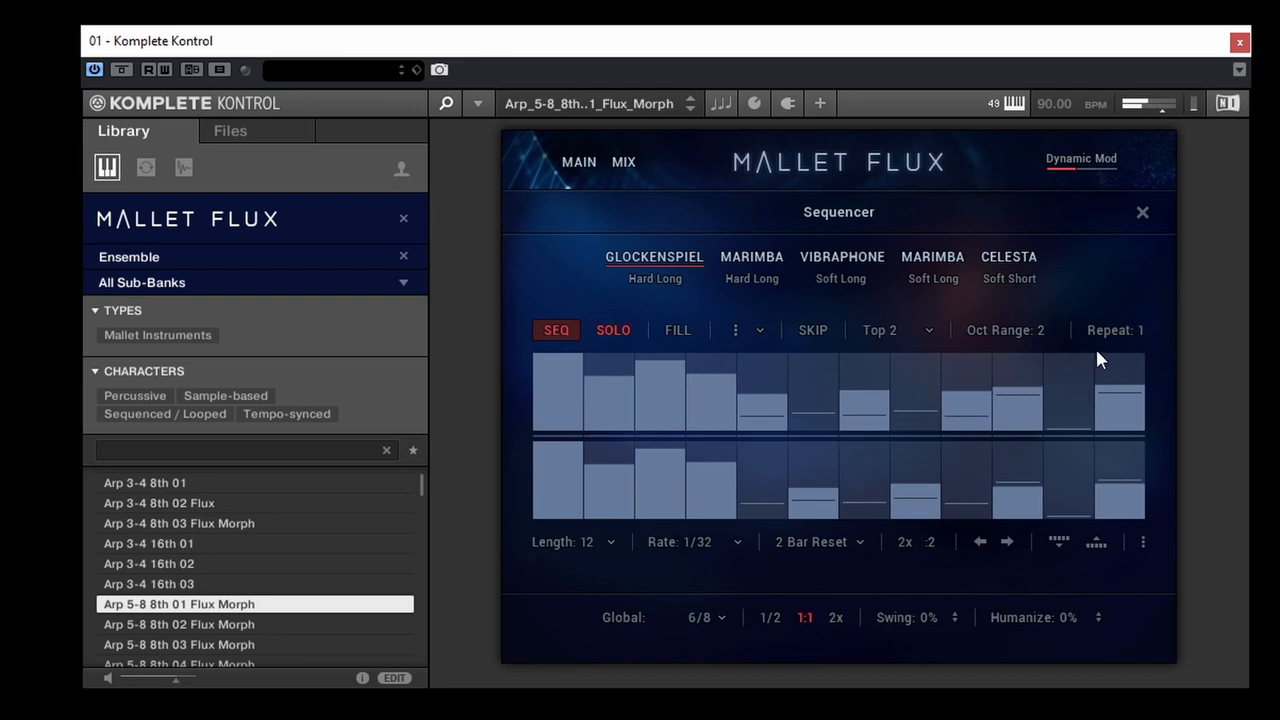
Set the Glockenspiel sequence repeat count to 2.
click(1135, 330)
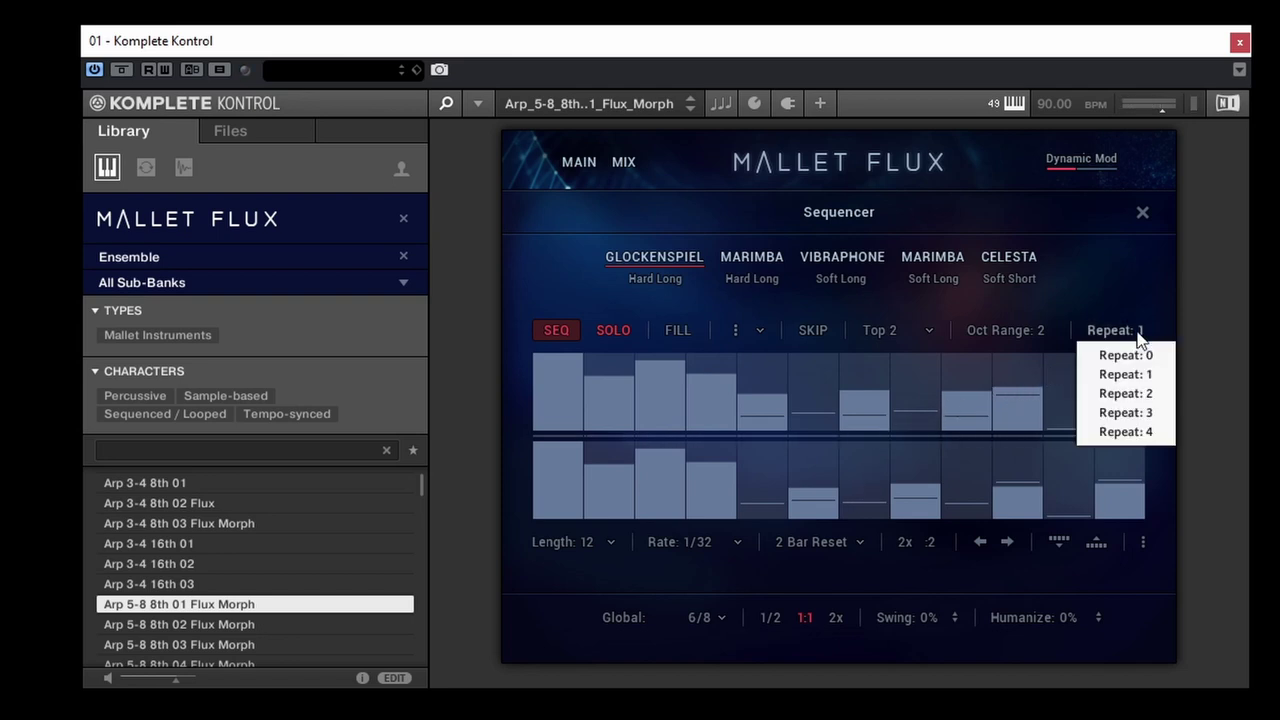
click(1140, 393)
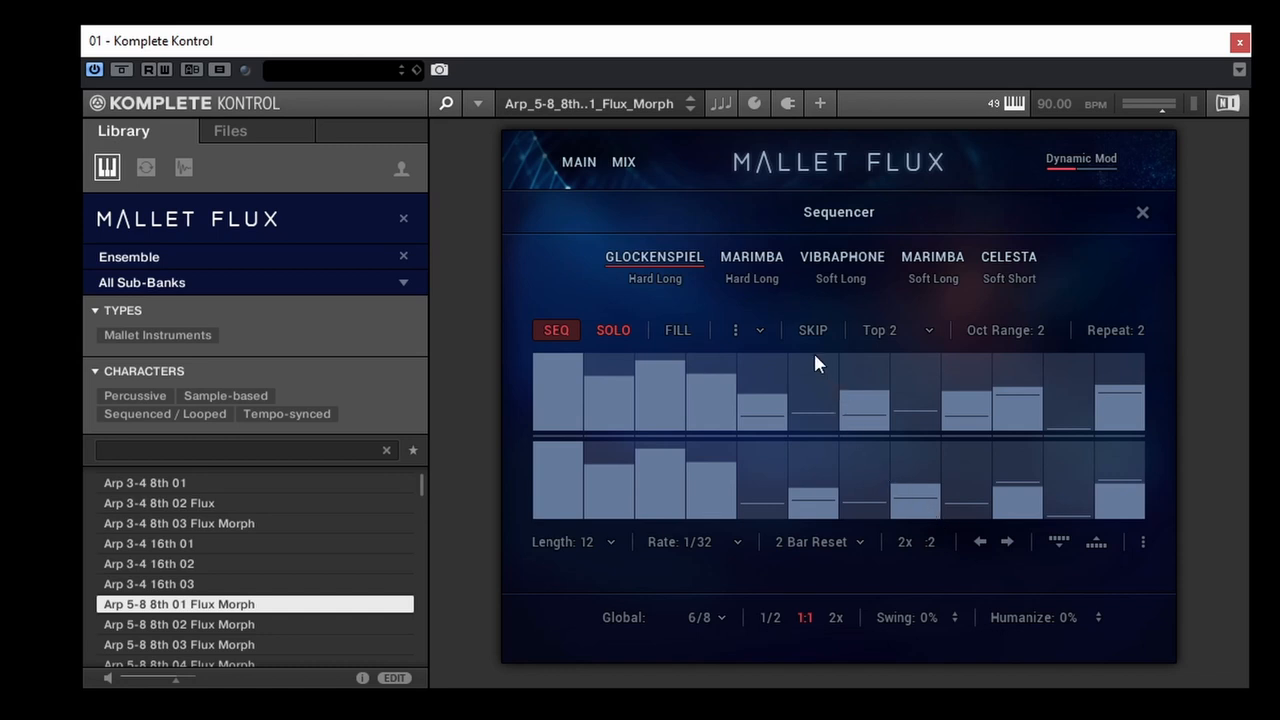
Review the Marimba, Vibraphone, second Marimba and Celesta sequences, then close the sequencer.
click(754, 262)
click(812, 260)
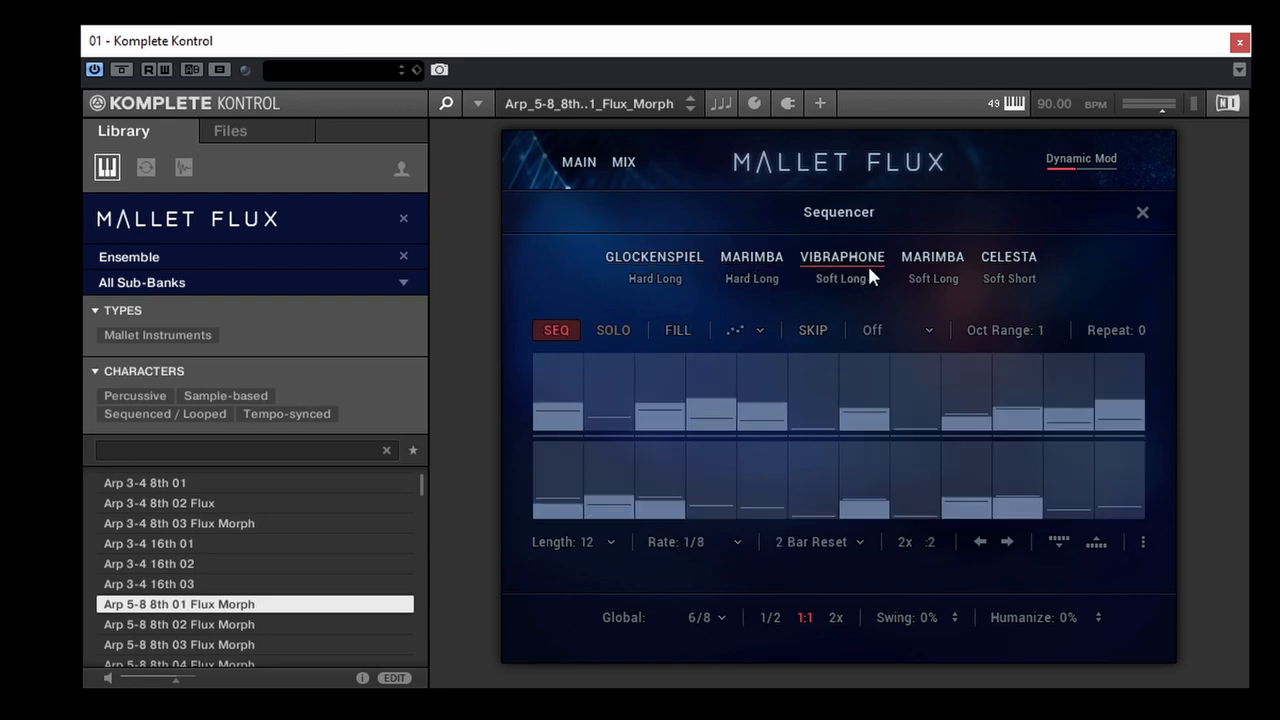
click(925, 262)
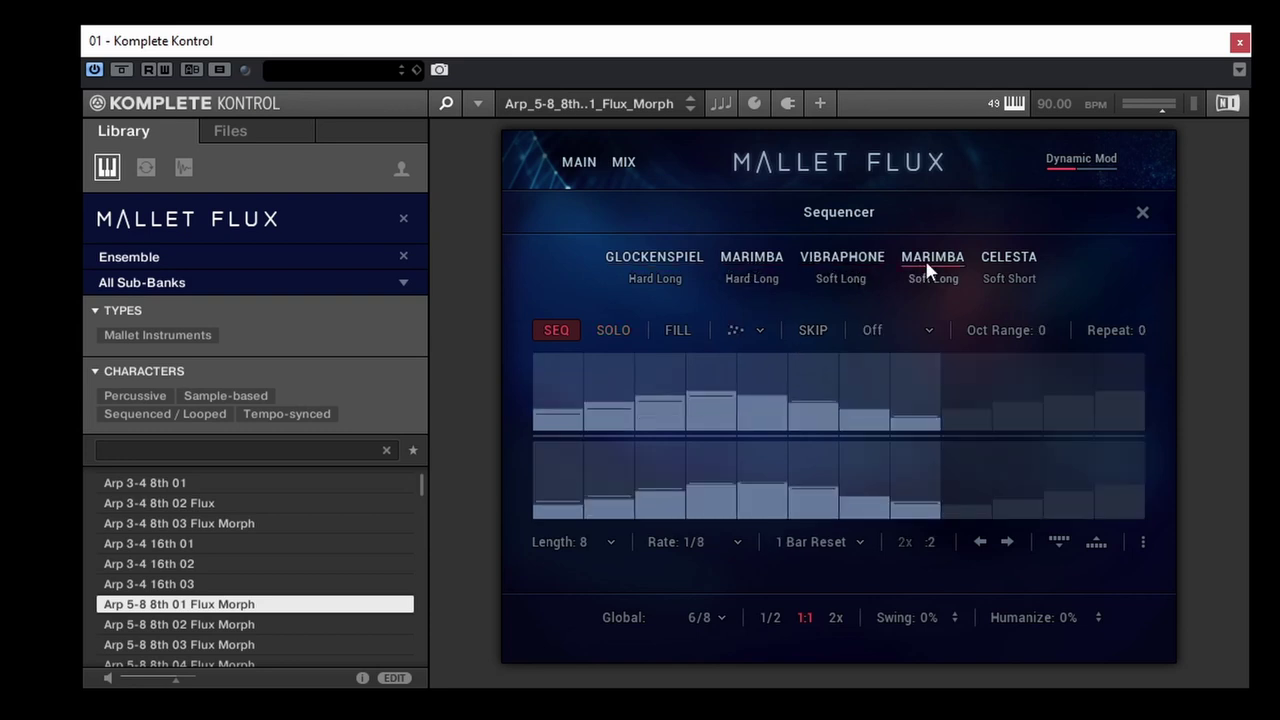
click(1014, 252)
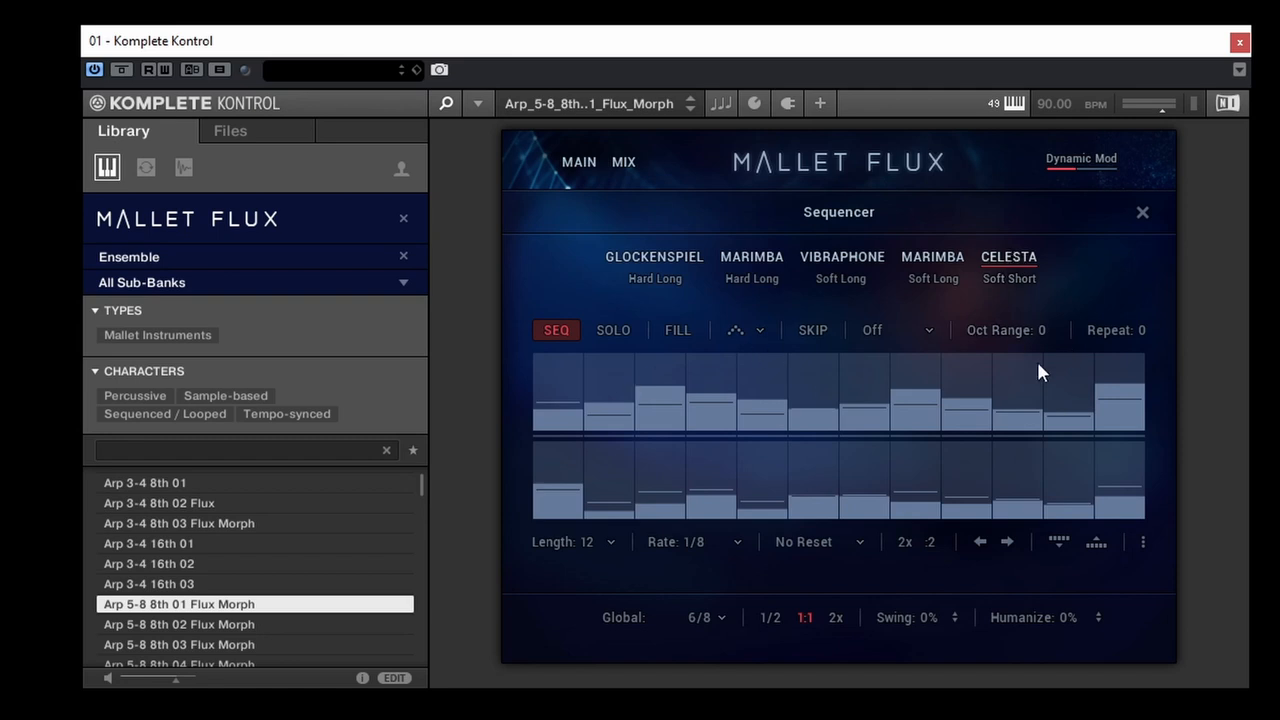
click(1140, 214)
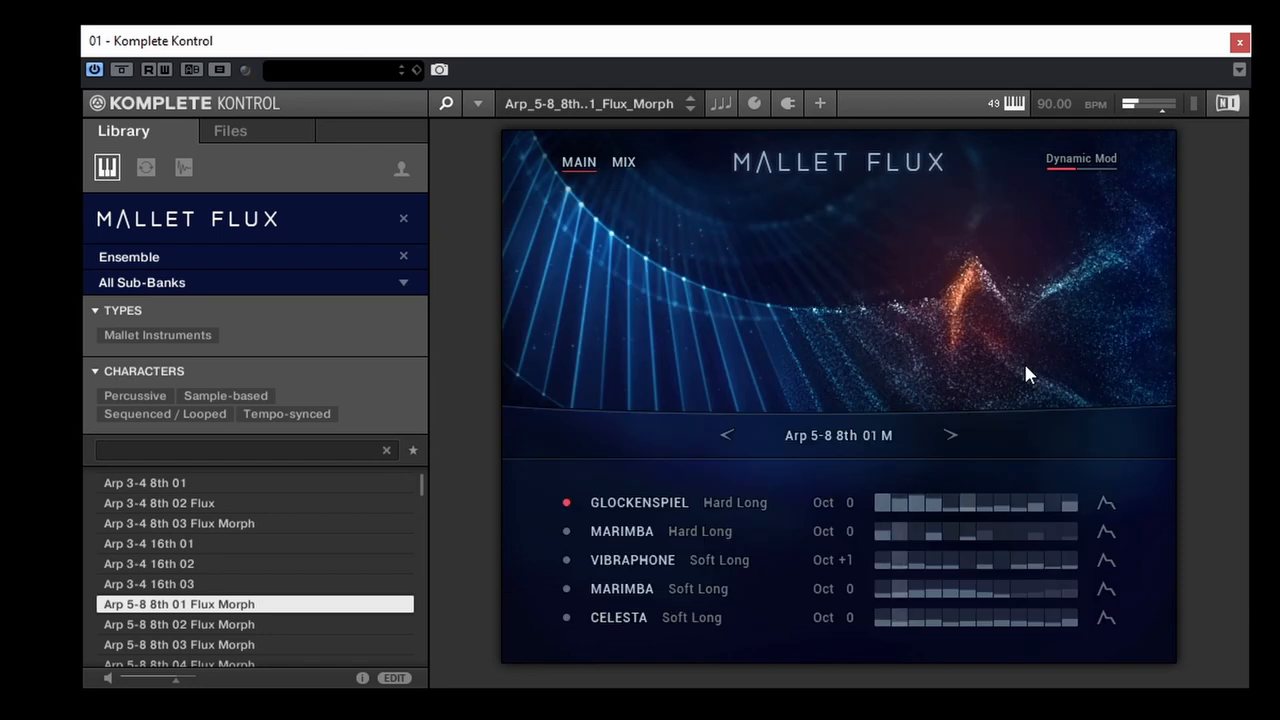
Activate the Marimba and Celesta voices and briefly check the sequencer scenes browser.
click(567, 531)
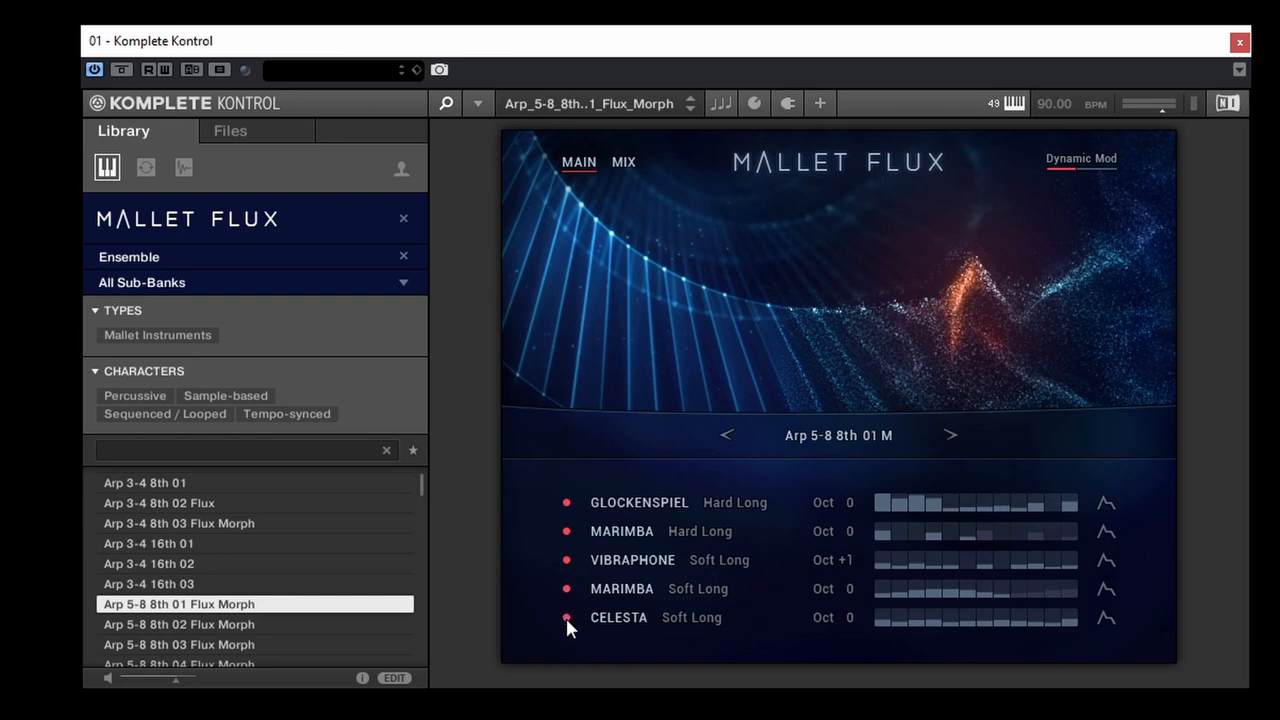
click(566, 618)
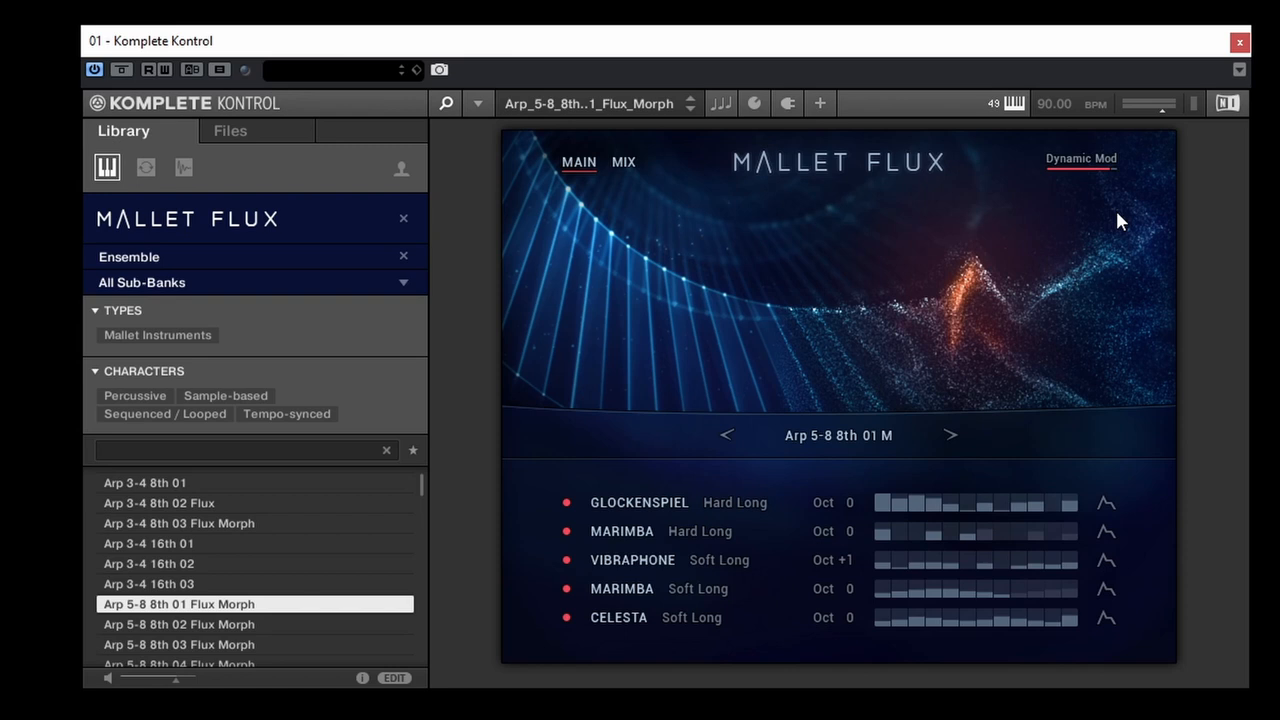
click(862, 437)
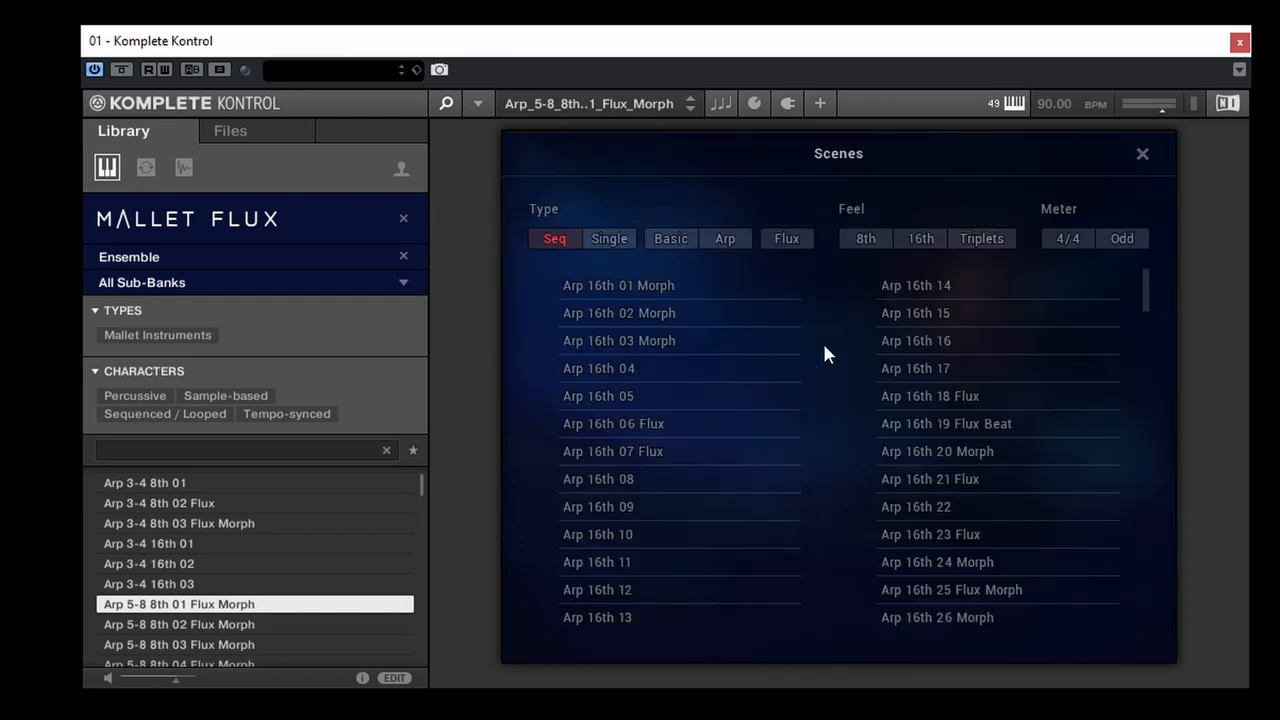
click(1142, 153)
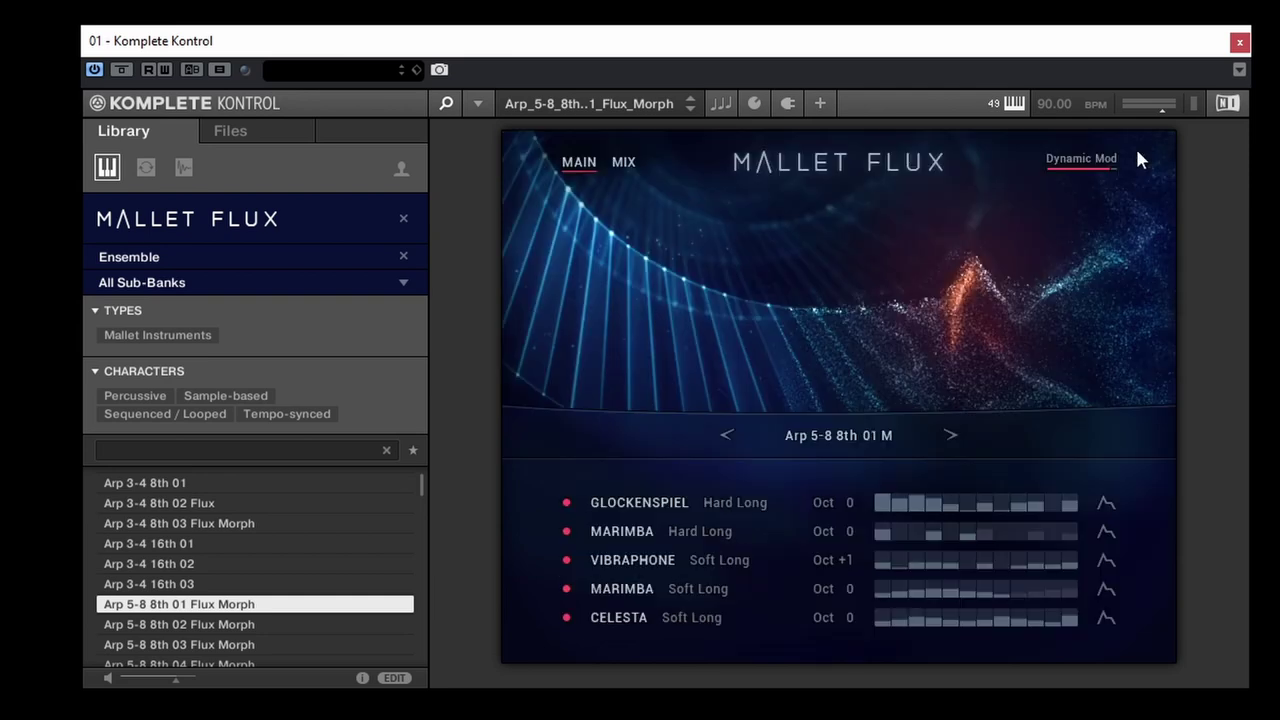
In the mixer, raise the Glockenspiel mic mix to 52%/47%, keeping its Default setting.
click(621, 166)
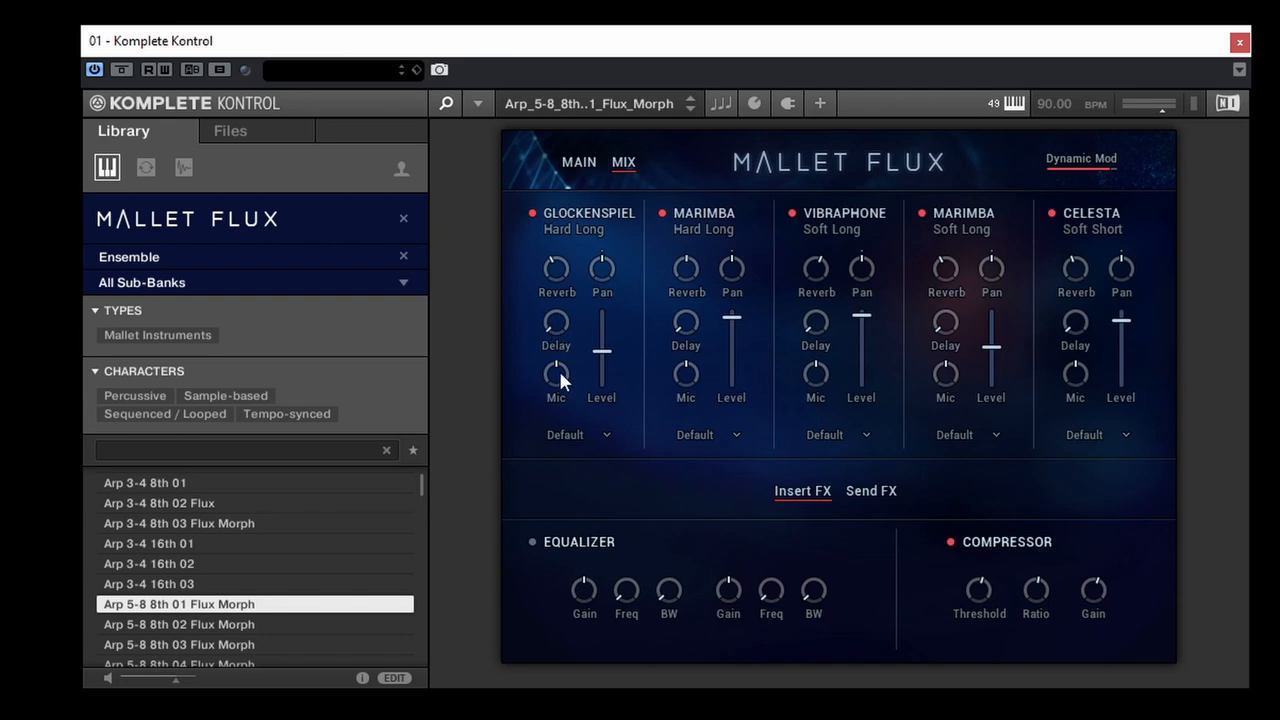
drag(557, 362, 557, 377)
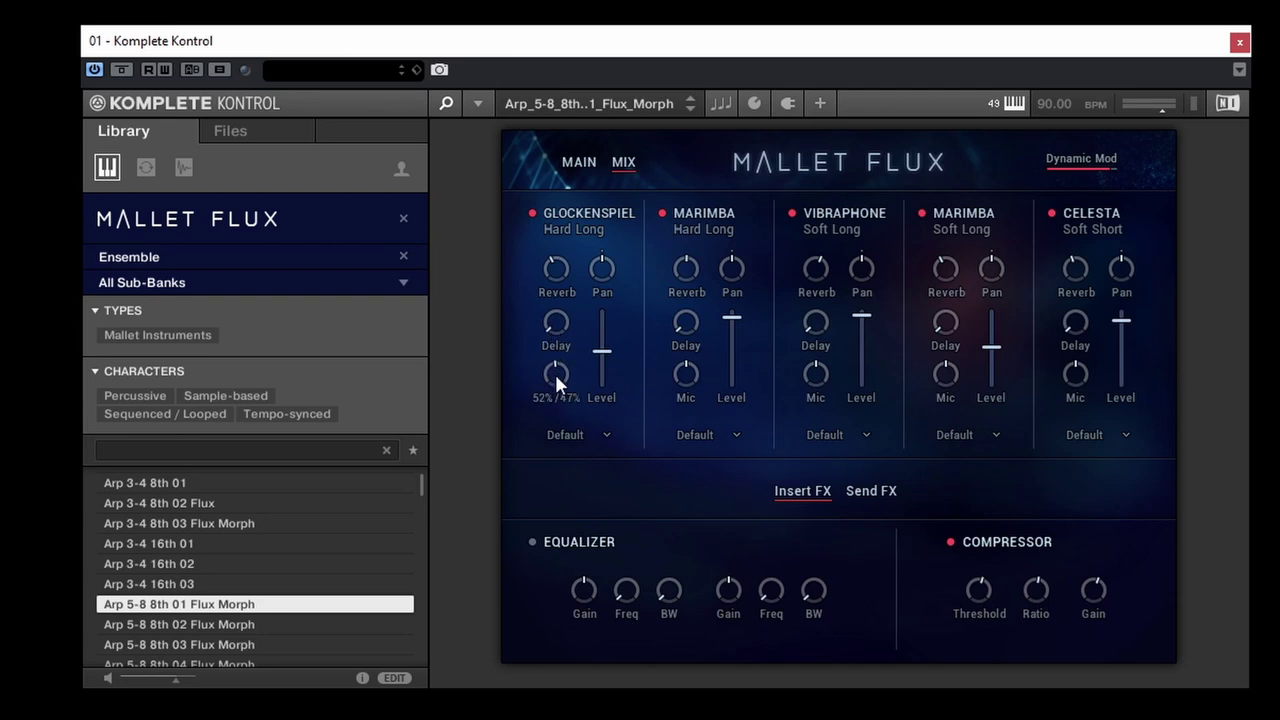
click(604, 438)
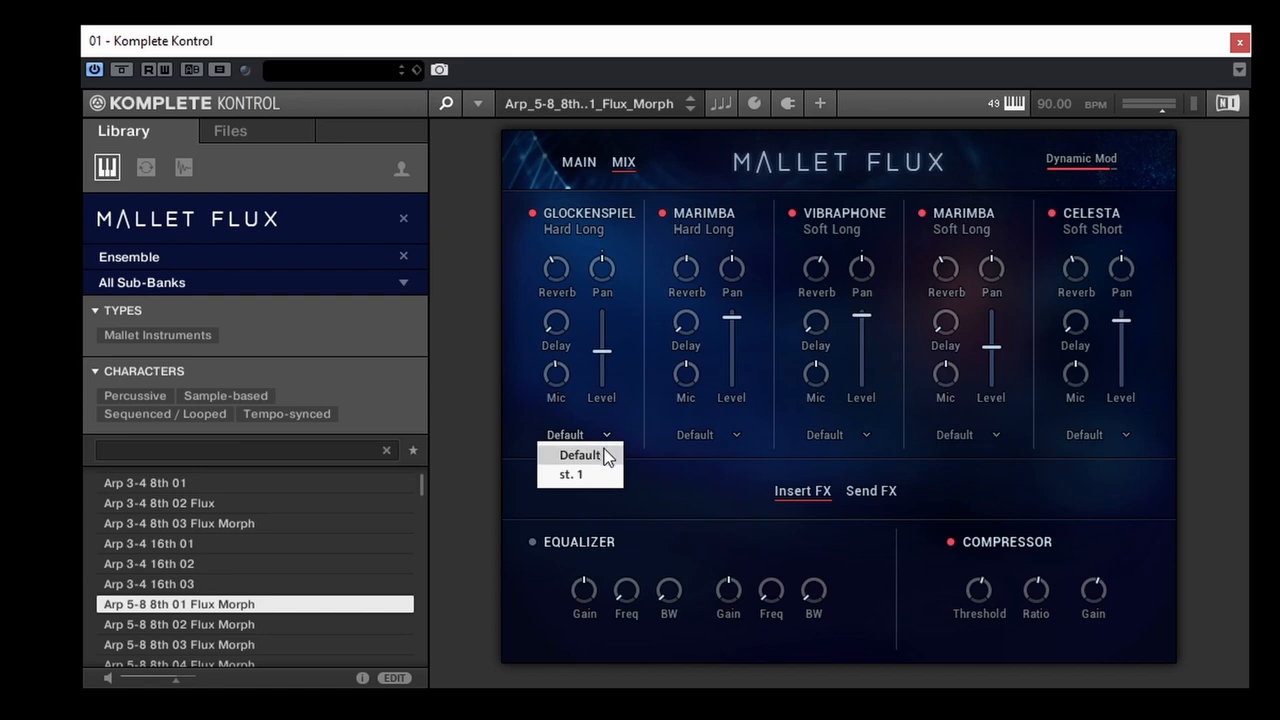
click(607, 457)
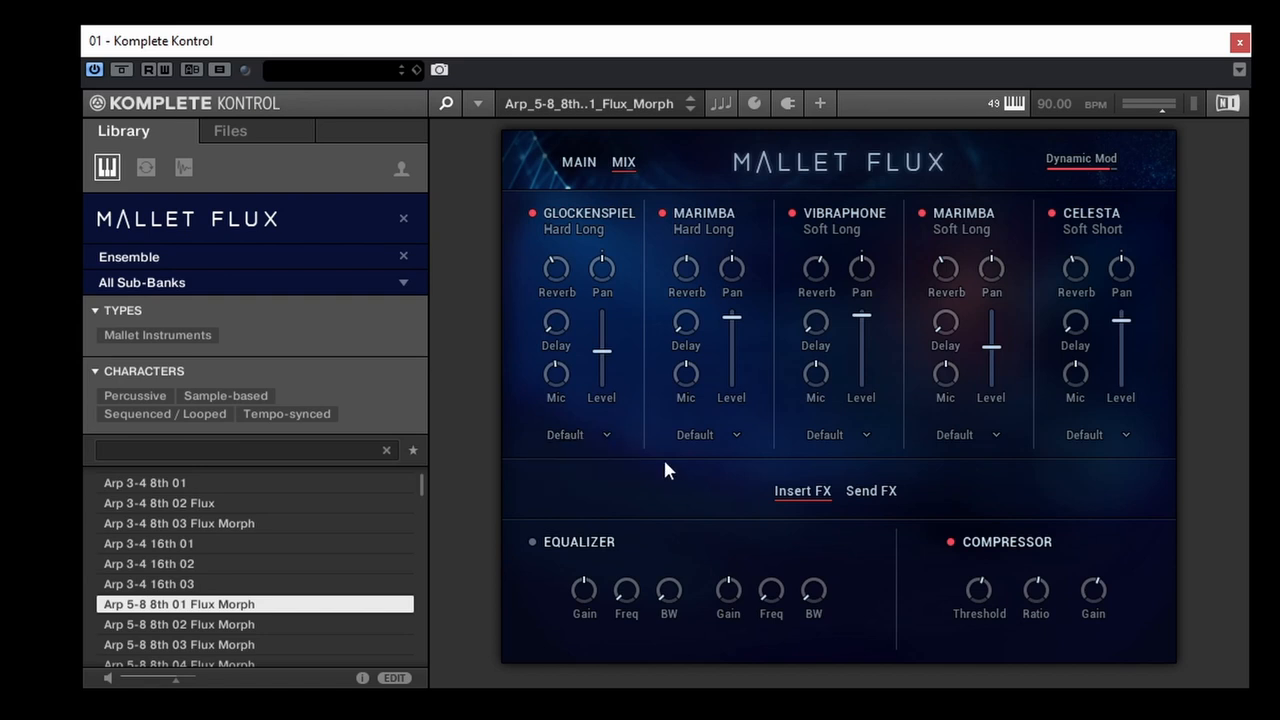
Switch off the insert equalizer and glance at the send effects before returning to inserts.
click(532, 543)
click(887, 492)
click(813, 500)
Show the send effects: Replika Delay on Modern Bright and IRC Reverb on Piano Plate.
click(878, 494)
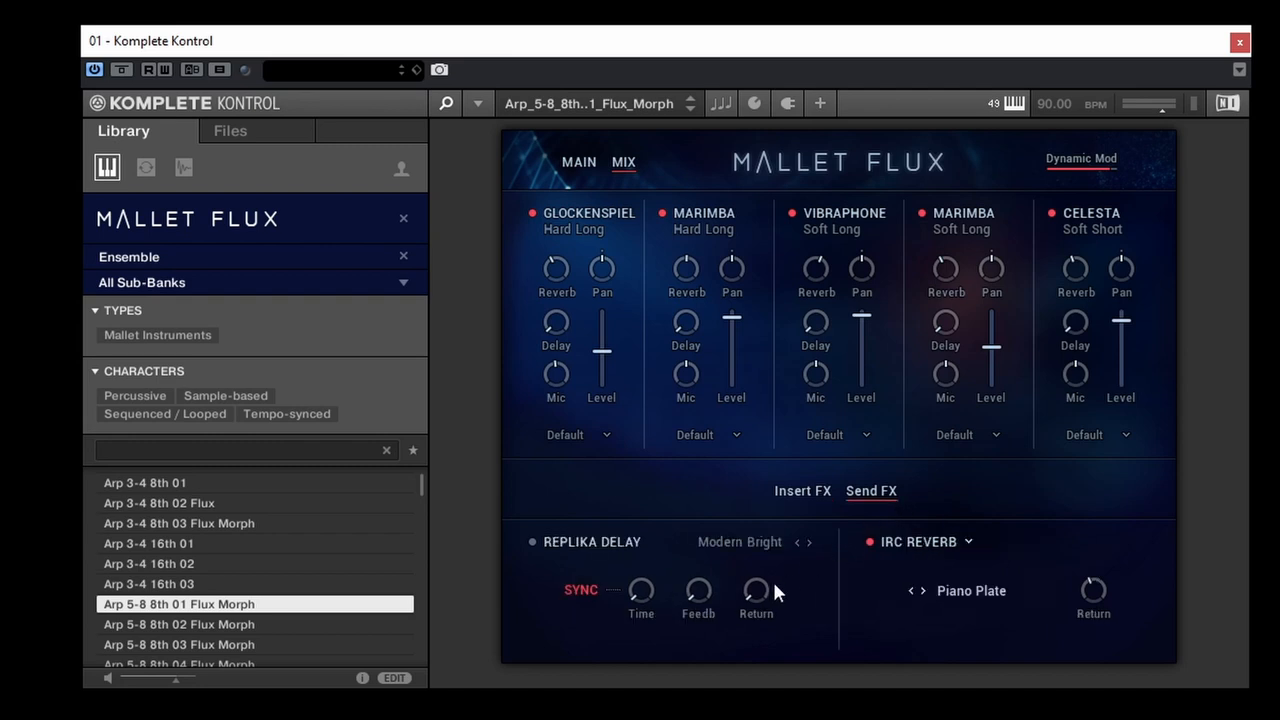